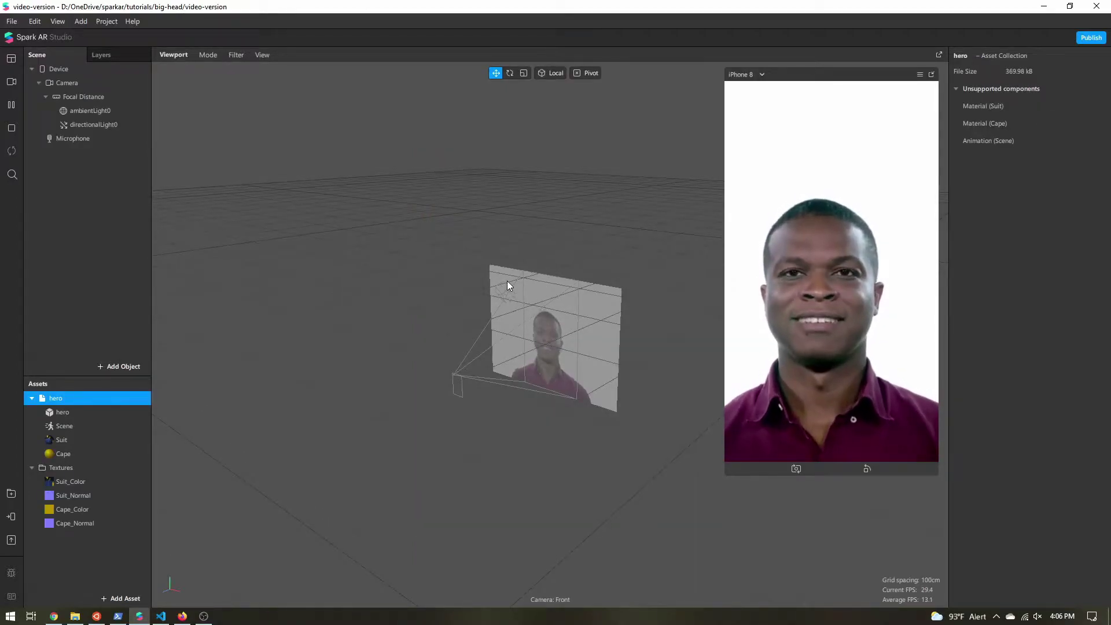
Switch to Firefox and examine the Face Reference Assets article's mesh, head occluder and texture sections, dismissing the zip download
{"action": "left_click", "coordinate": [71, 412]}
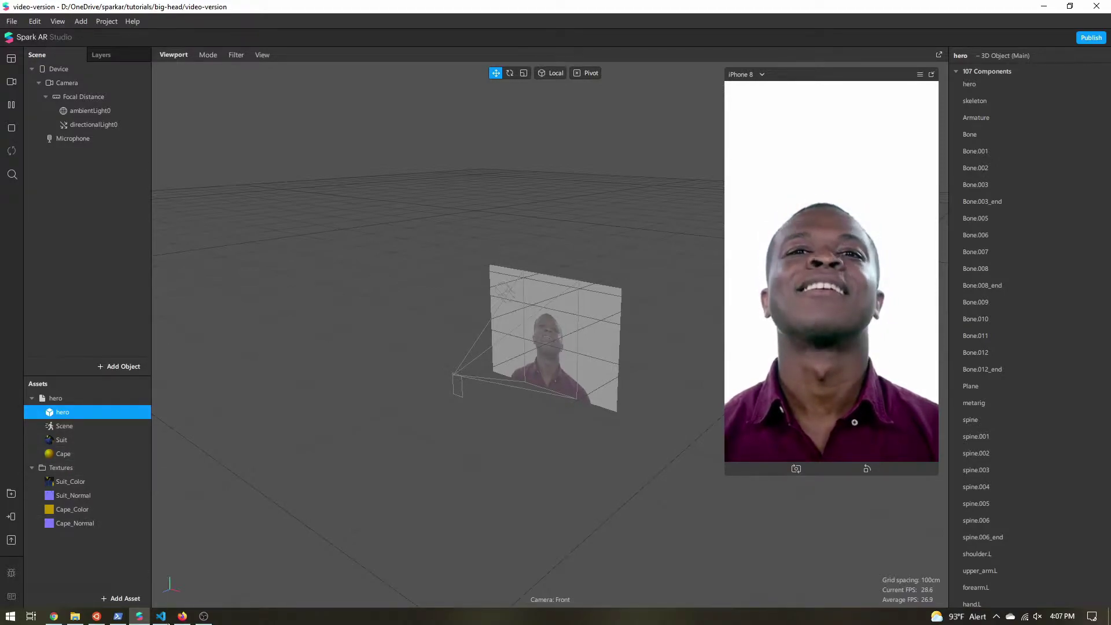
{"action": "left_click", "coordinate": [182, 617]}
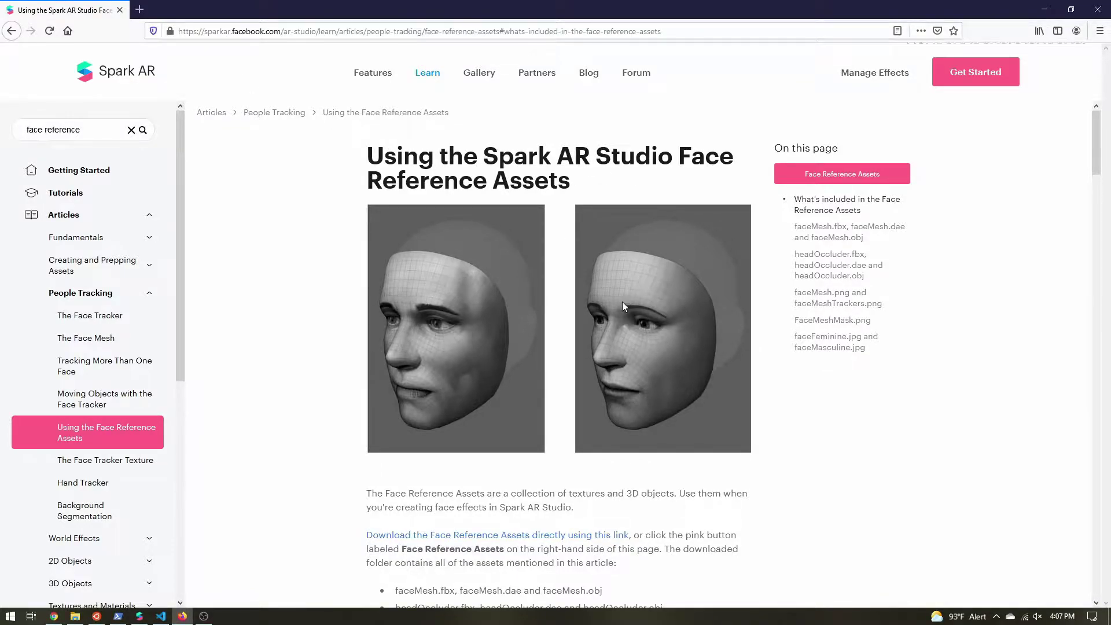
{"action": "scroll", "coordinate": [622, 301], "scroll_direction": "down", "scroll_amount": 2}
{"action": "scroll", "coordinate": [492, 274], "scroll_direction": "down", "scroll_amount": 5}
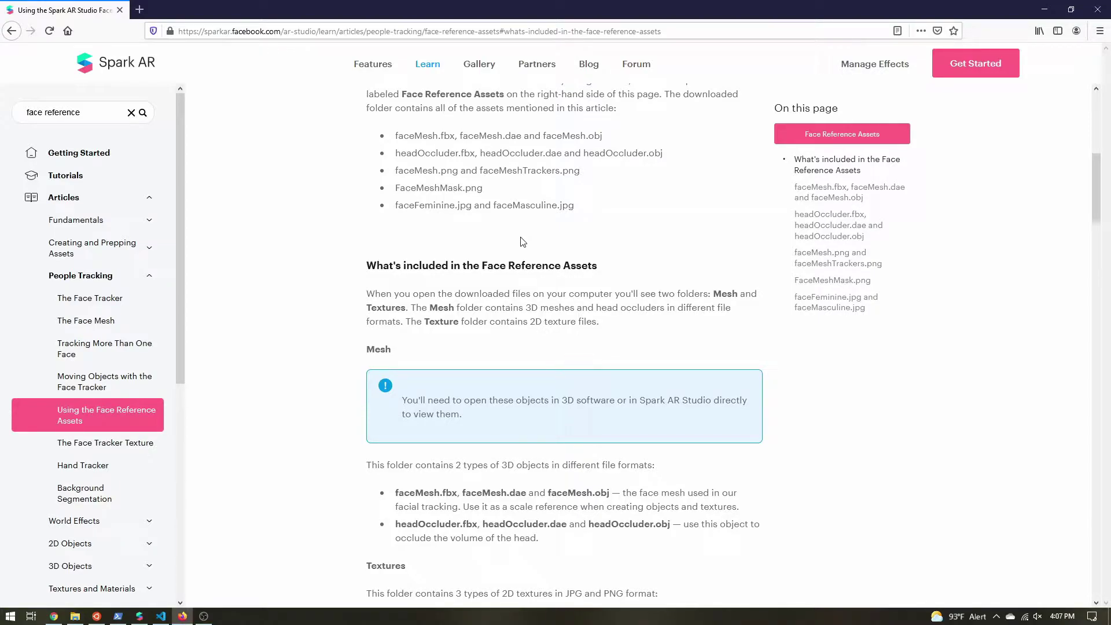
{"action": "scroll", "coordinate": [517, 250], "scroll_direction": "down", "scroll_amount": 10}
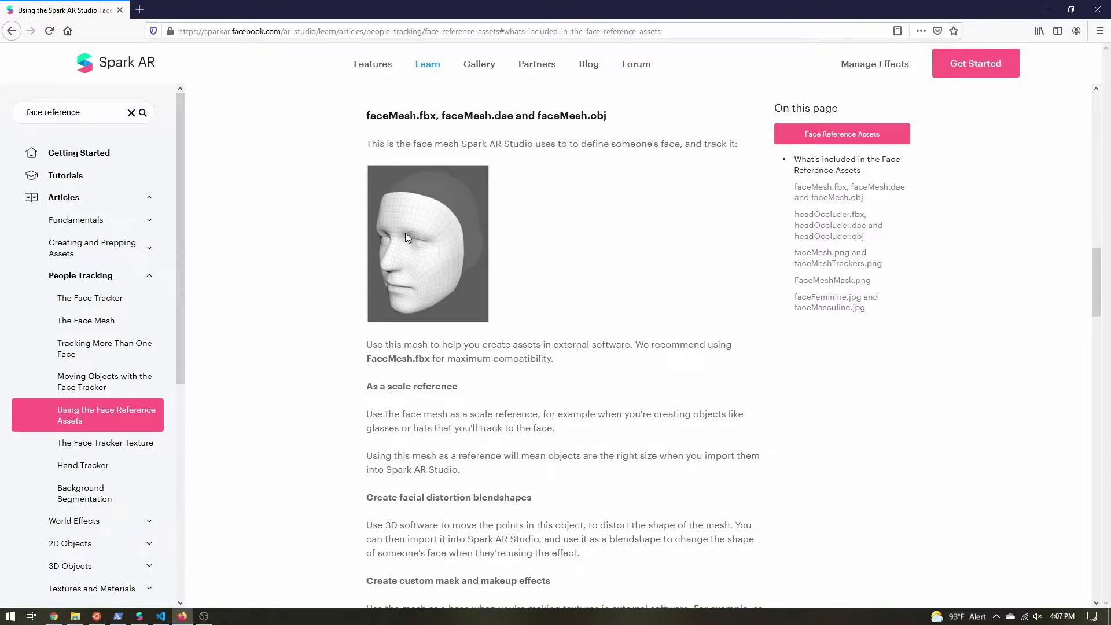
{"action": "scroll", "coordinate": [405, 232], "scroll_direction": "down", "scroll_amount": 8}
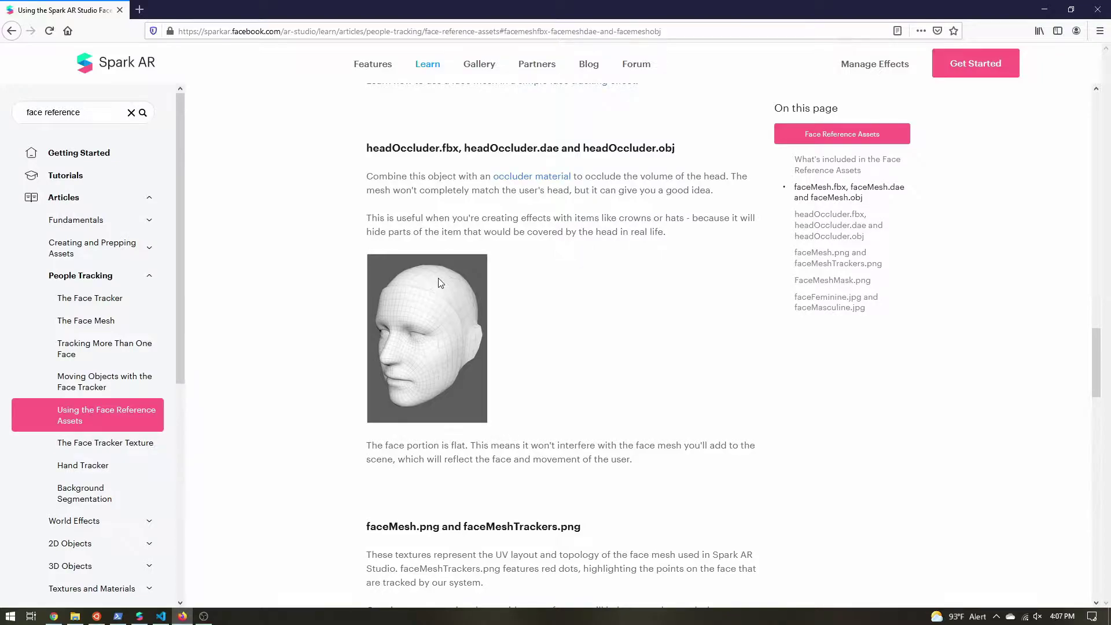
{"action": "scroll", "coordinate": [546, 312], "scroll_direction": "down", "scroll_amount": 15}
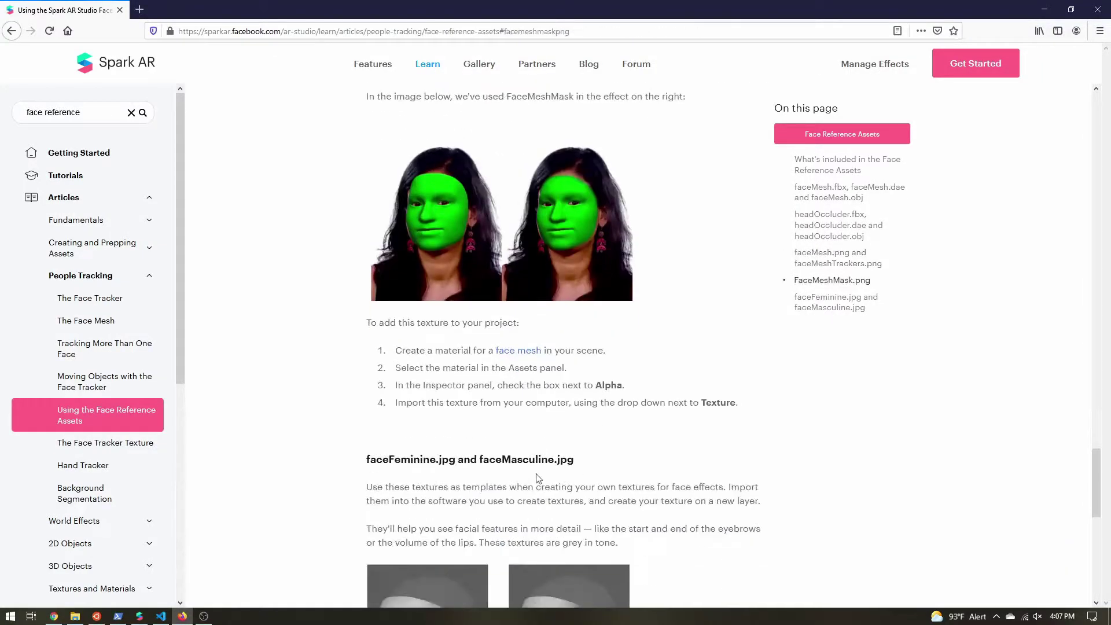
{"action": "scroll", "coordinate": [541, 469], "scroll_direction": "down", "scroll_amount": 5}
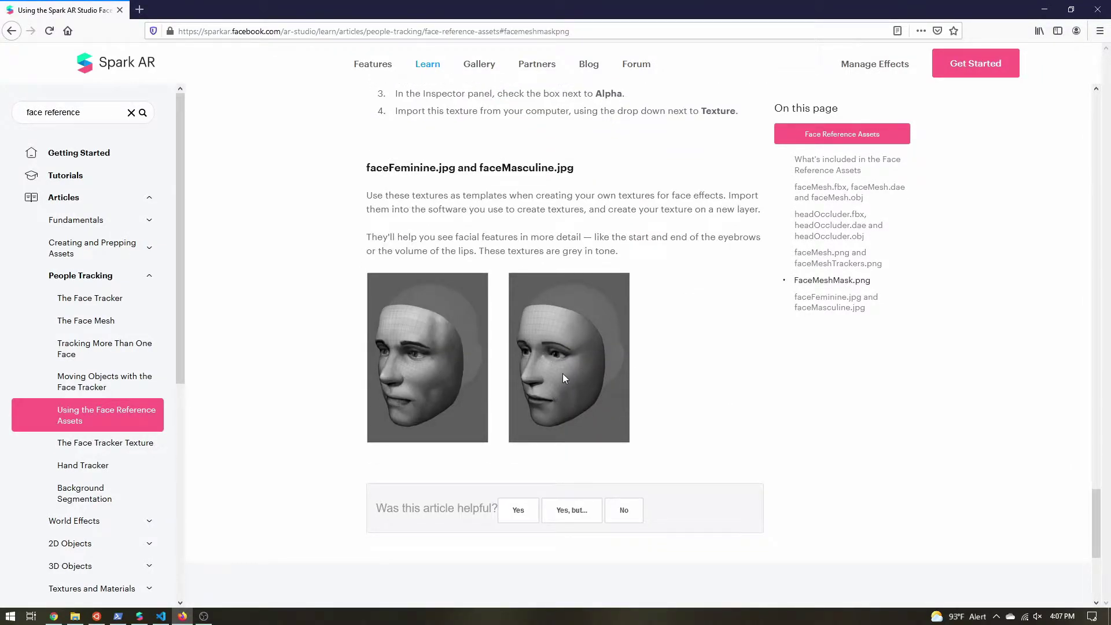
{"action": "scroll", "coordinate": [562, 377], "scroll_direction": "up", "scroll_amount": 20}
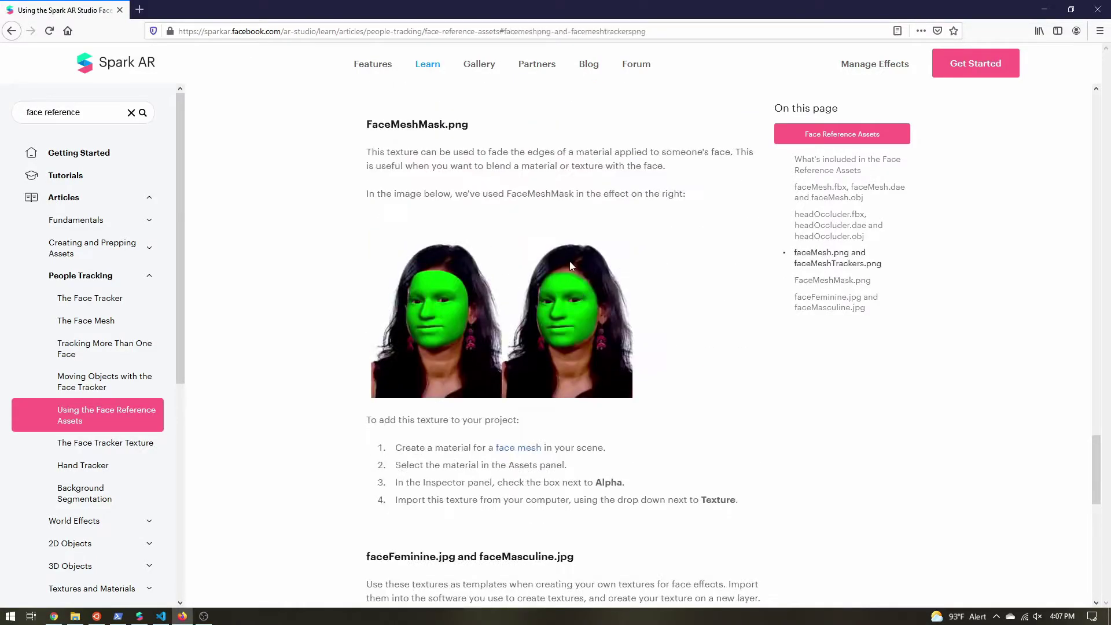
{"action": "scroll", "coordinate": [566, 265], "scroll_direction": "up", "scroll_amount": 10}
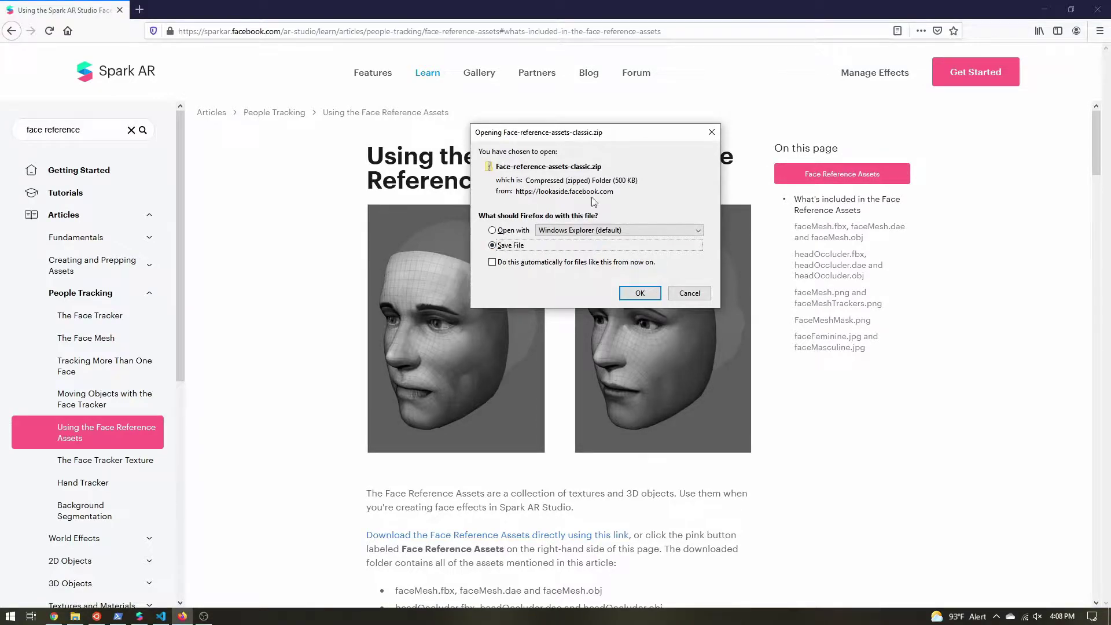
{"action": "left_click", "coordinate": [702, 297]}
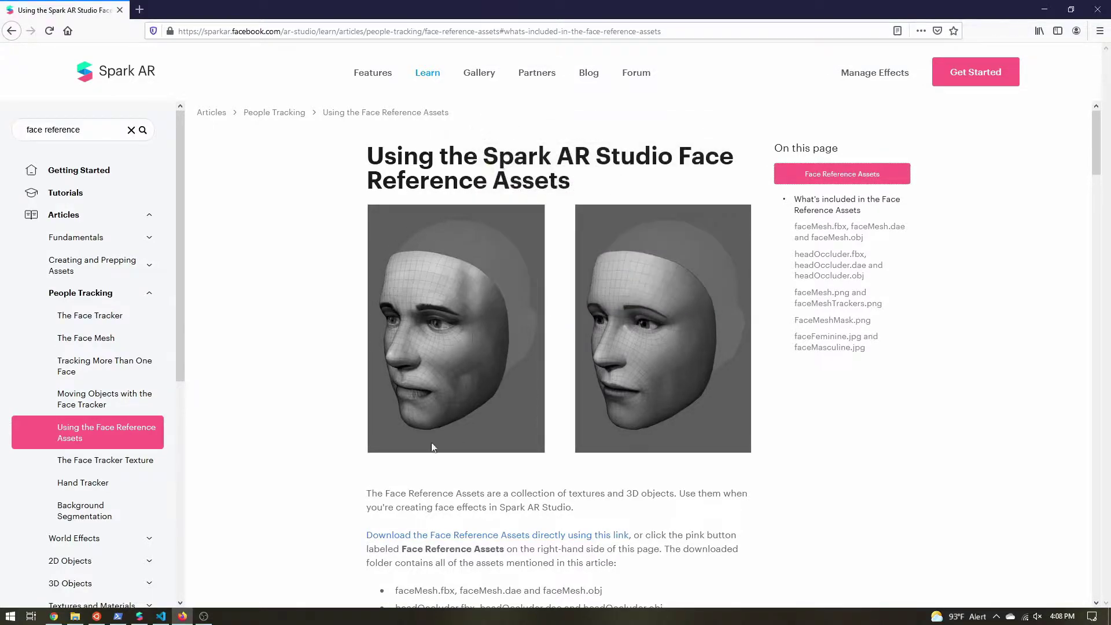
Import headOccluder.fbx from the Mesh folder of FaceAssets into the Spark AR Studio project assets and expand its asset collection
{"action": "left_click", "coordinate": [139, 616]}
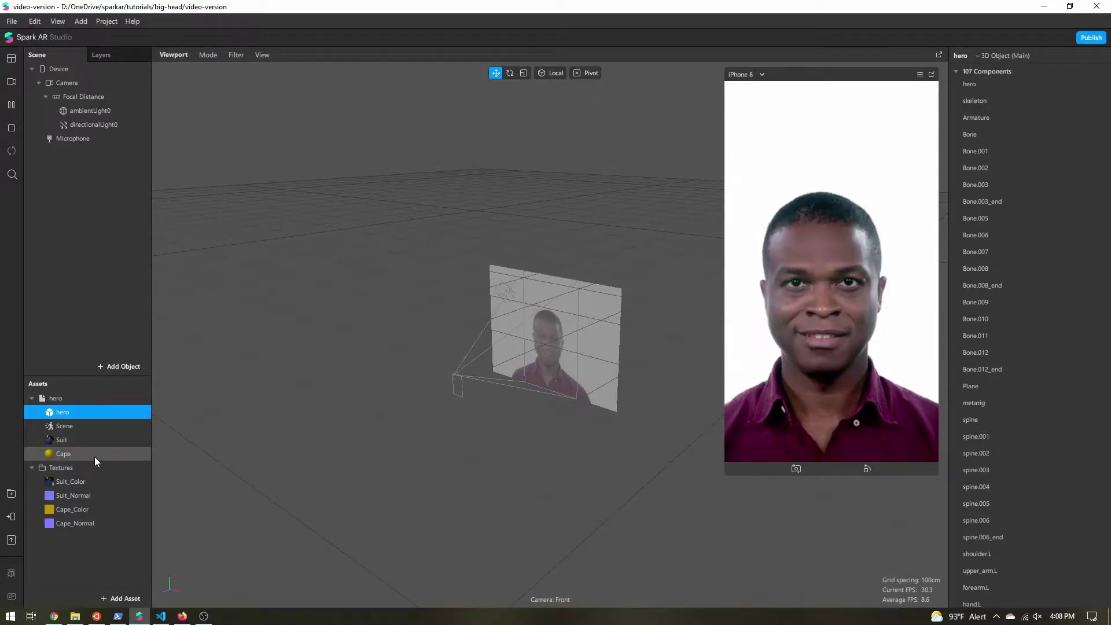
{"action": "left_click", "coordinate": [75, 616]}
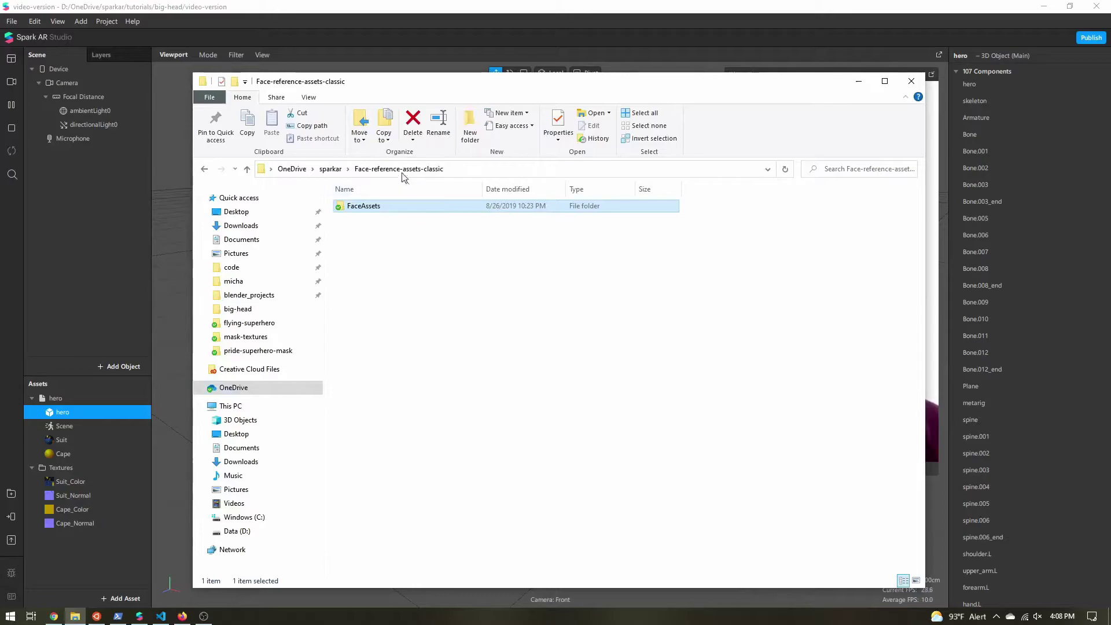
{"action": "double_click", "coordinate": [373, 209]}
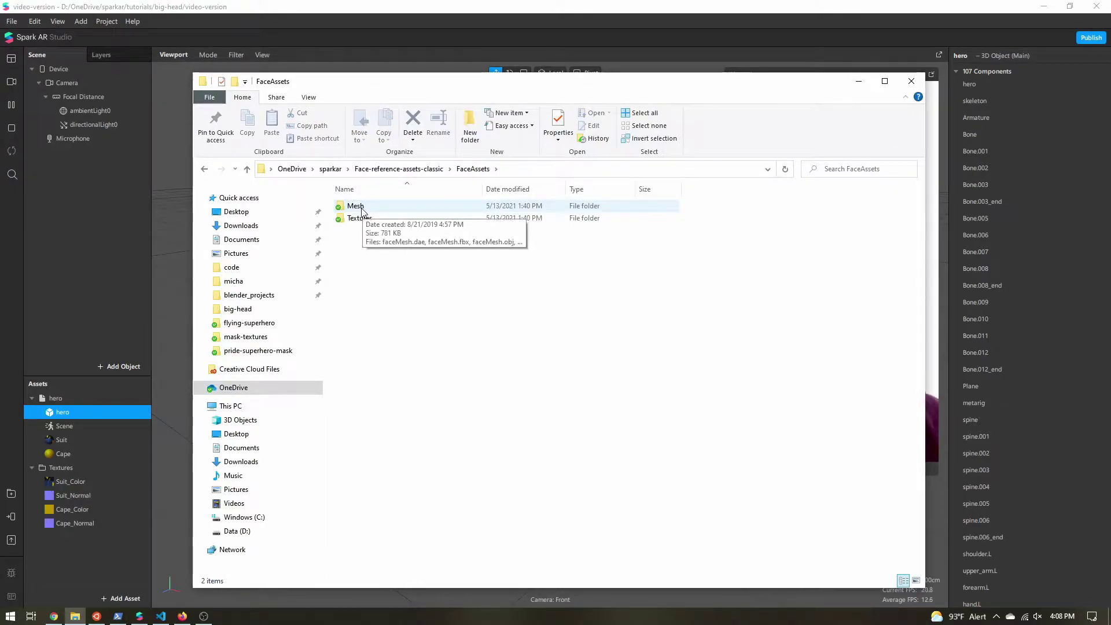
{"action": "double_click", "coordinate": [362, 209]}
{"action": "left_click", "coordinate": [385, 255]}
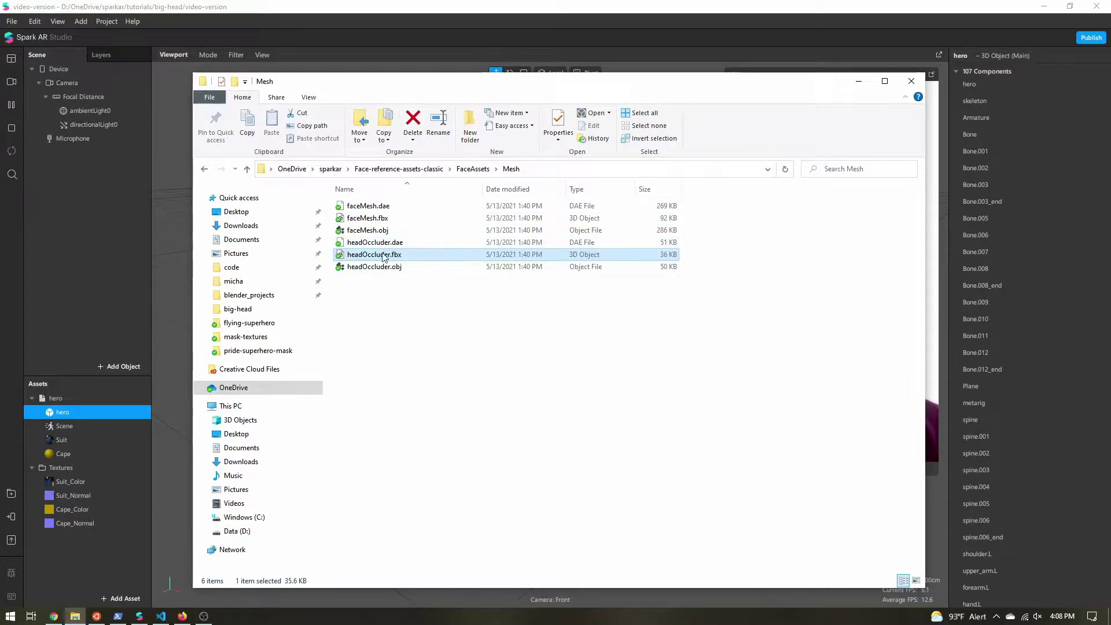
{"action": "left_click_drag", "start_coordinate": [375, 256], "coordinate": [95, 554]}
{"action": "left_click", "coordinate": [118, 234]}
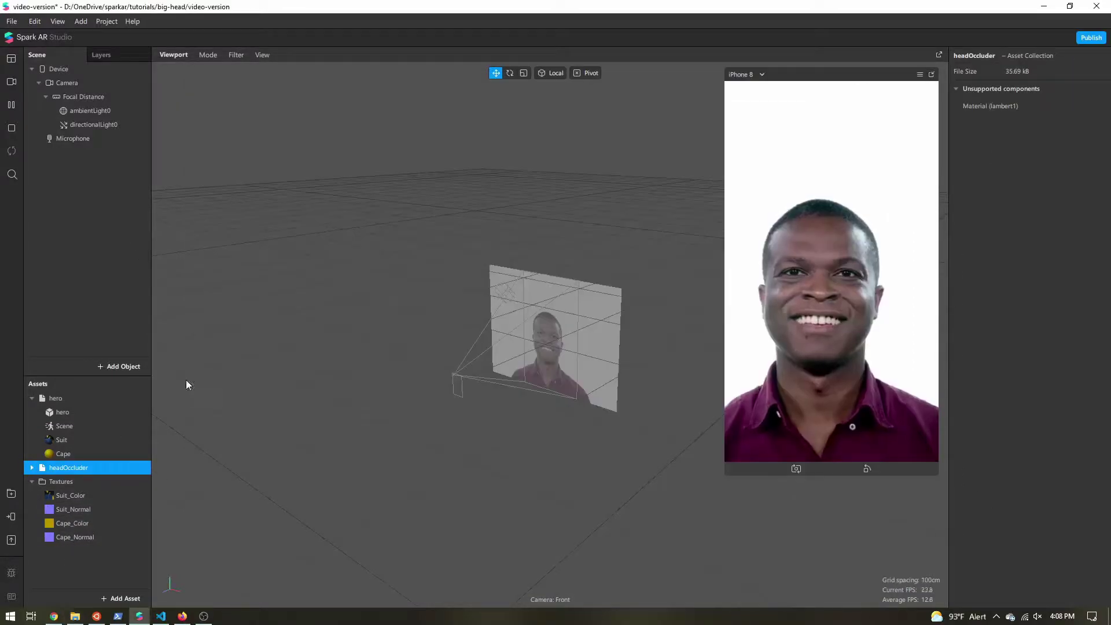
{"action": "left_click", "coordinate": [33, 467]}
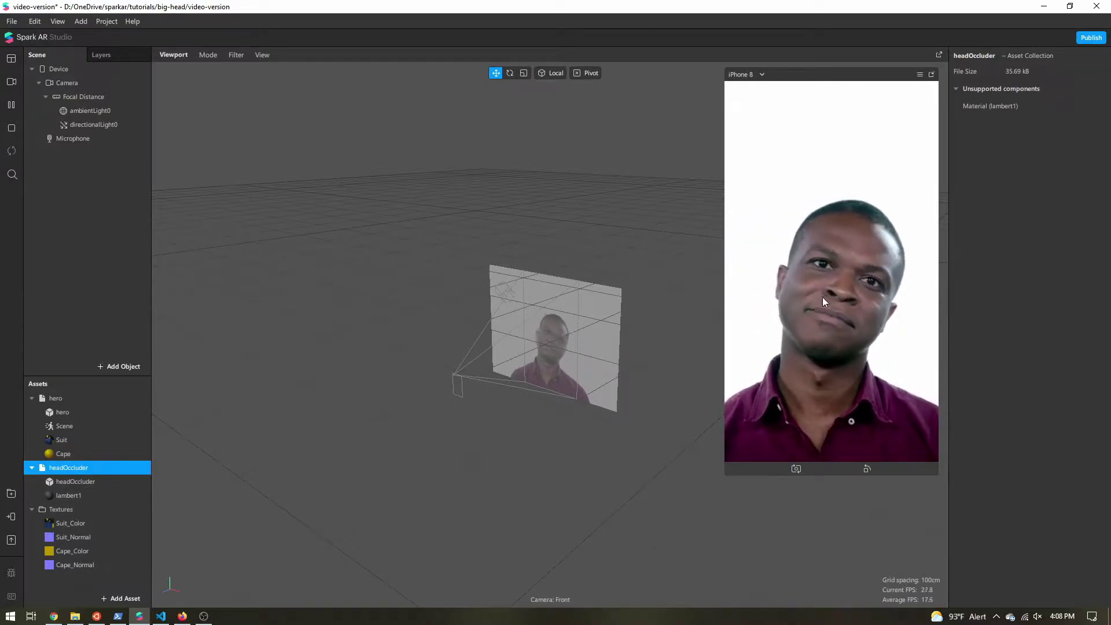
Insert a Face Mesh object into the scene
{"action": "left_click", "coordinate": [122, 366]}
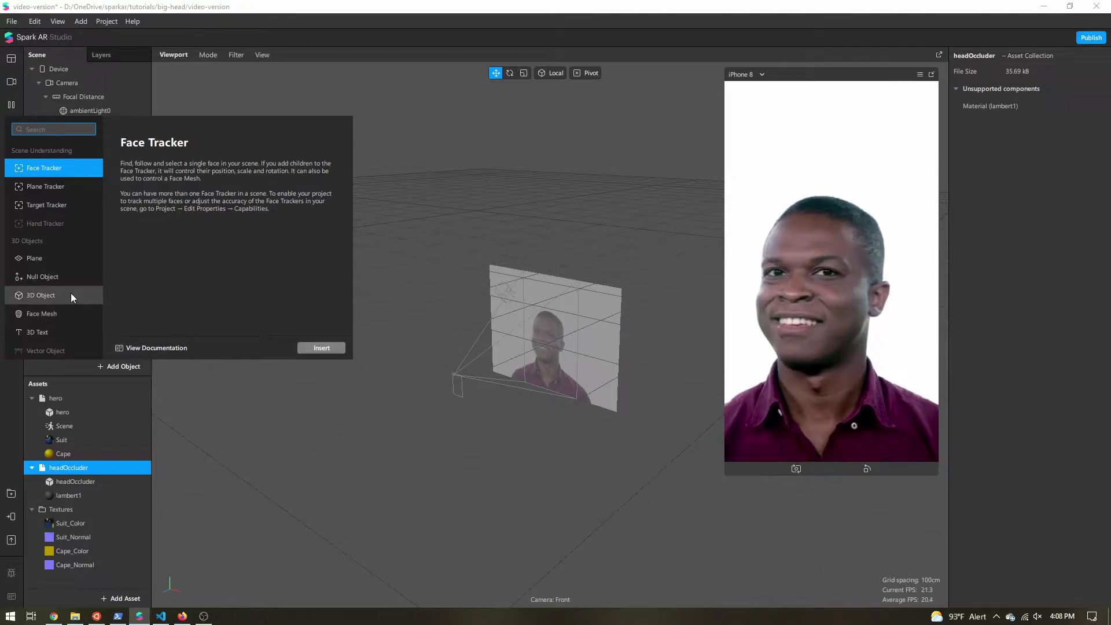
{"action": "left_click", "coordinate": [58, 313]}
{"action": "left_click", "coordinate": [321, 348]}
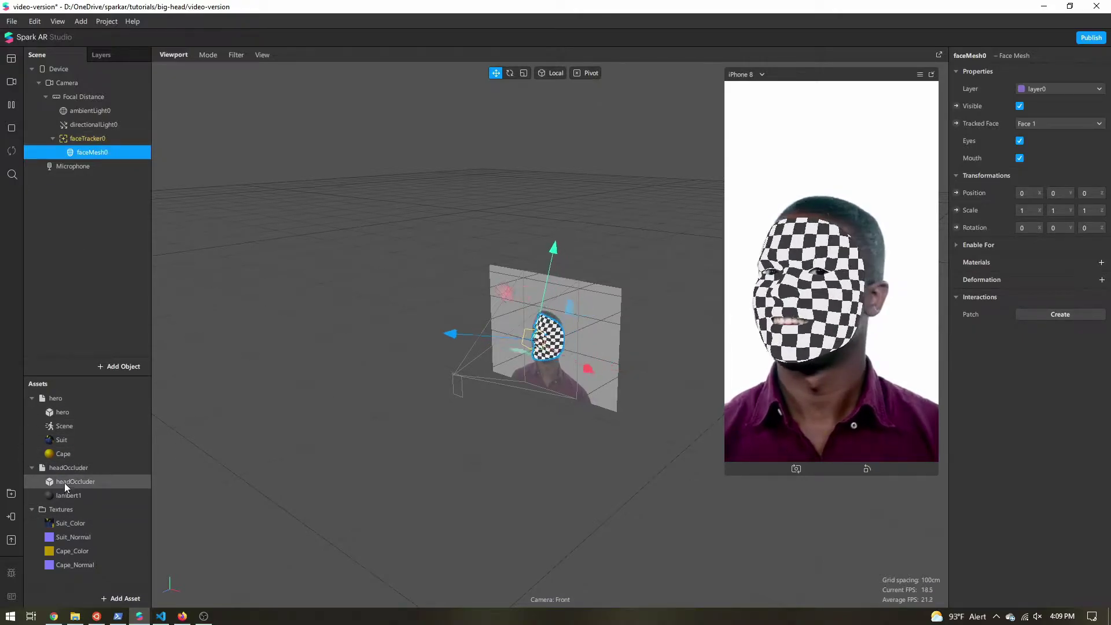
Place the headOccluder object under the face tracker and examine its fit against the face mesh from the side
{"action": "left_click_drag", "start_coordinate": [63, 481], "coordinate": [90, 142]}
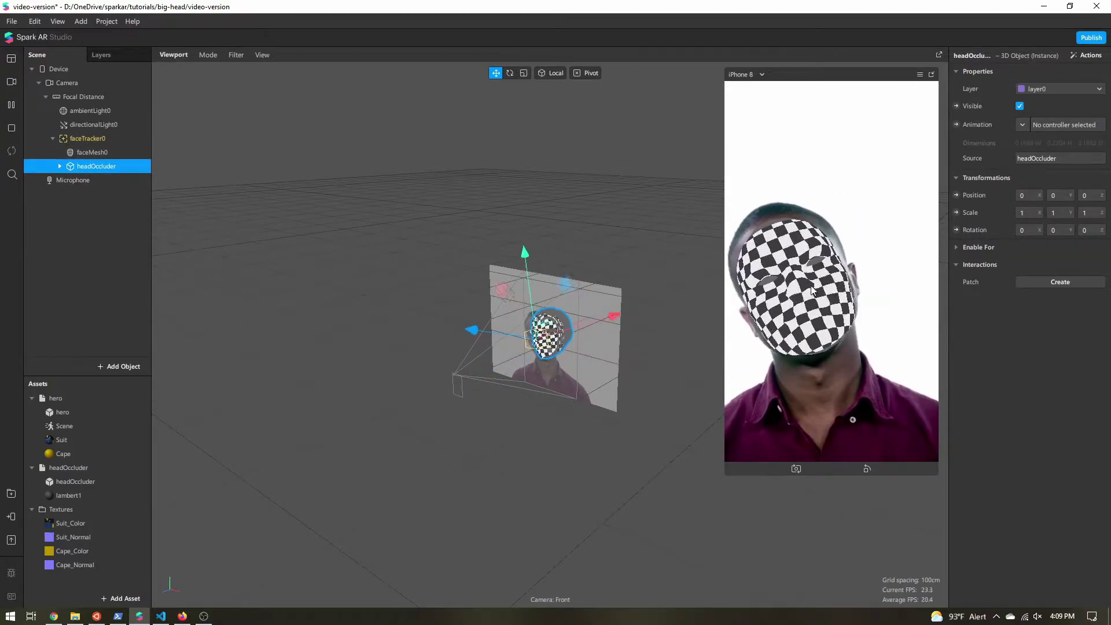
{"action": "scroll", "coordinate": [614, 381], "scroll_direction": "down", "scroll_amount": 5}
{"action": "left_click_drag", "start_coordinate": [614, 380], "coordinate": [348, 380]}
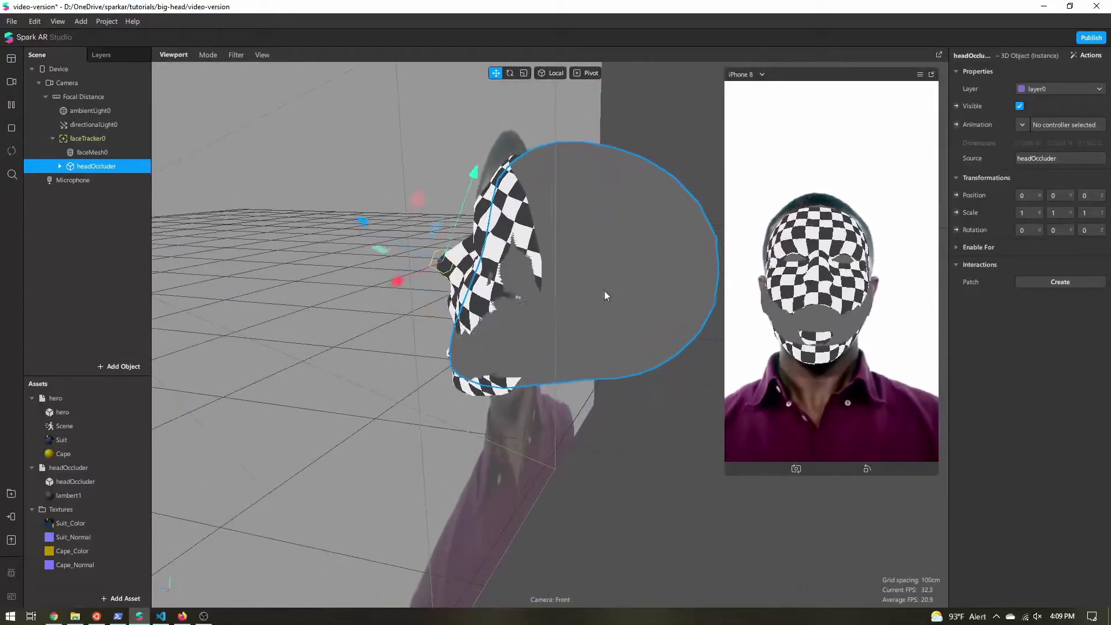
{"action": "left_click_drag", "start_coordinate": [604, 290], "coordinate": [807, 211]}
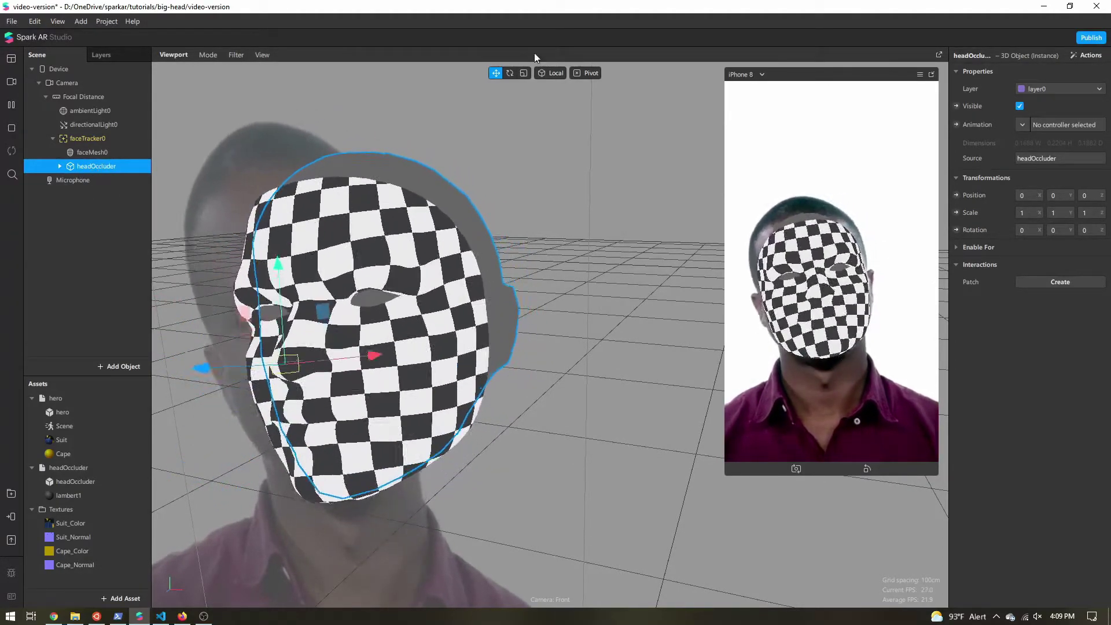
Pause the preview video and scale the head occluder to about 1.069 in X and 1.145 in Y
{"action": "left_click", "coordinate": [523, 73]}
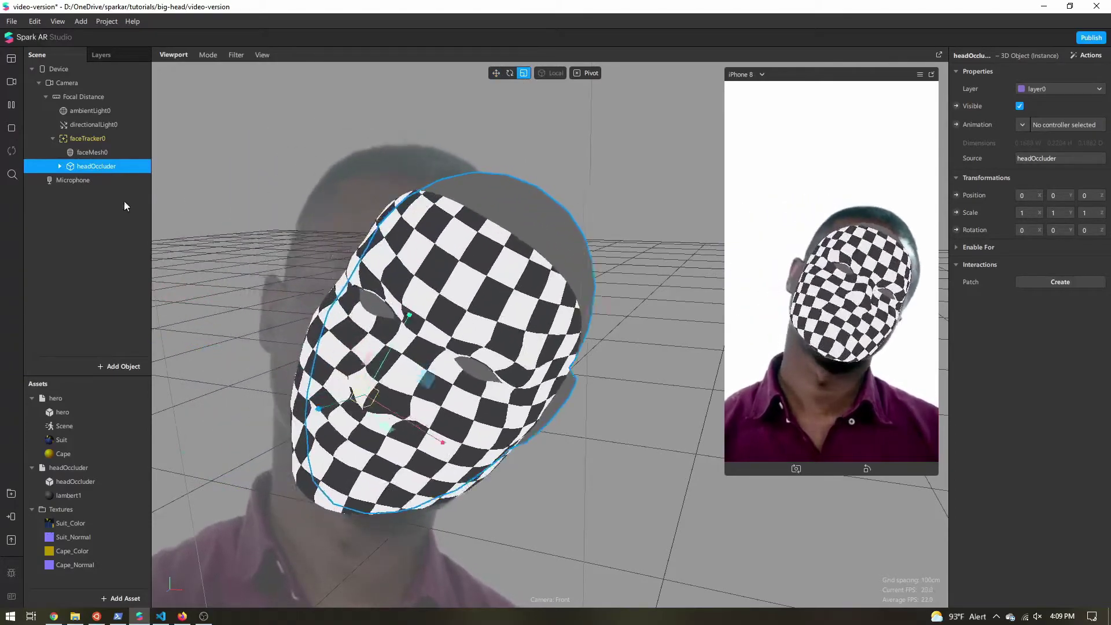
{"action": "key", "text": "ctrl+p"}
{"action": "left_click_drag", "start_coordinate": [336, 388], "coordinate": [516, 377]}
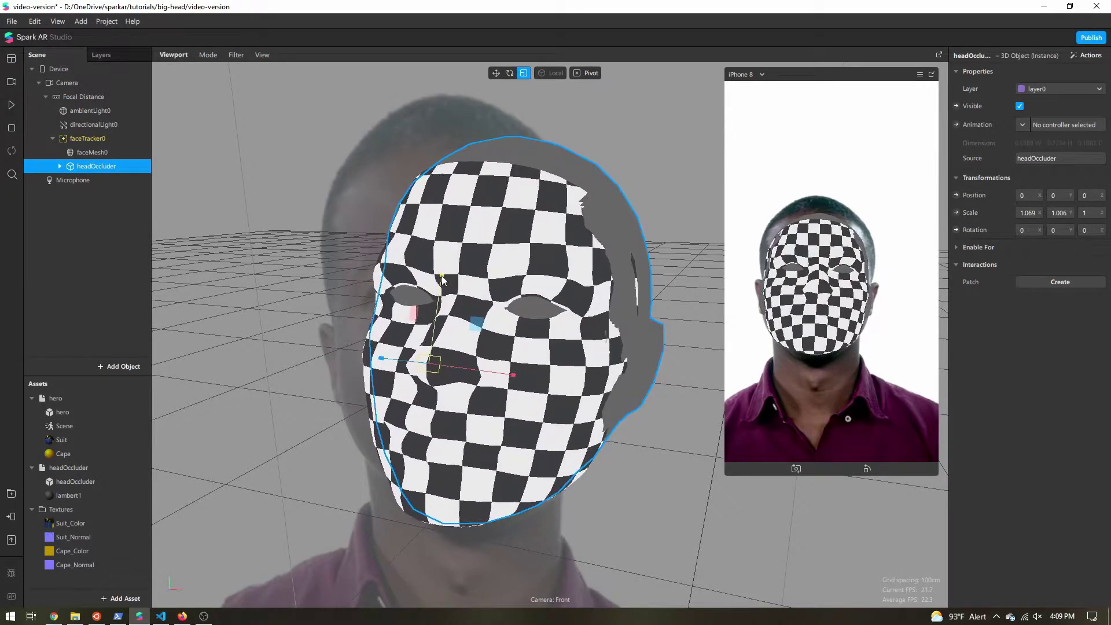
{"action": "left_click_drag", "start_coordinate": [442, 280], "coordinate": [442, 266]}
Raise the head occluder to about 0.004 in Y, widen its X scale to about 1.103, and resume the preview video
{"action": "left_click", "coordinate": [495, 73]}
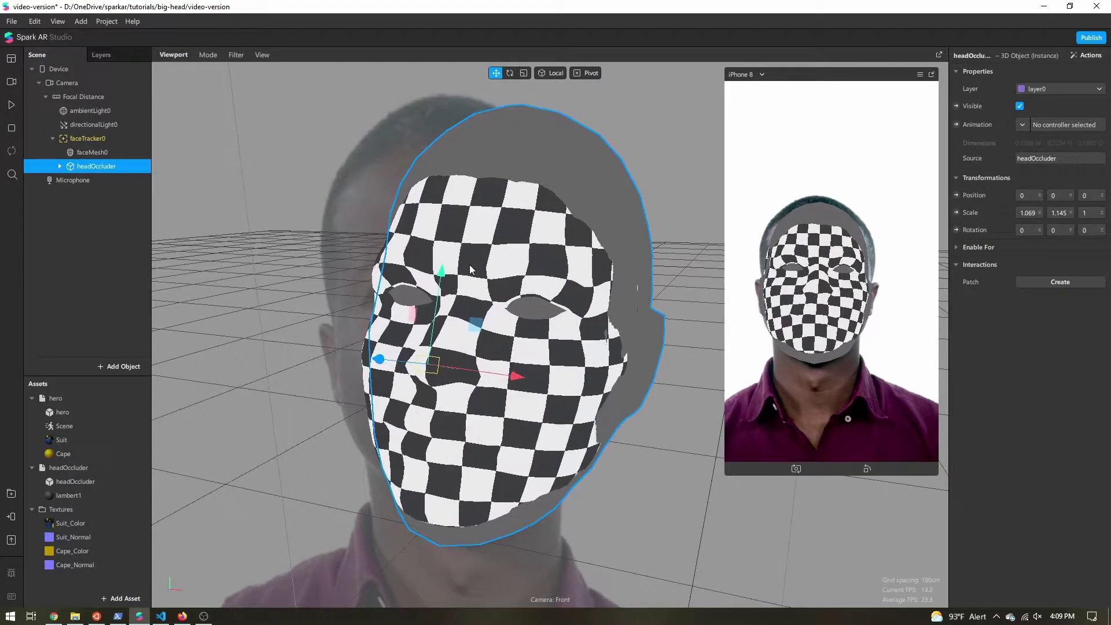
{"action": "left_click_drag", "start_coordinate": [444, 278], "coordinate": [448, 268]}
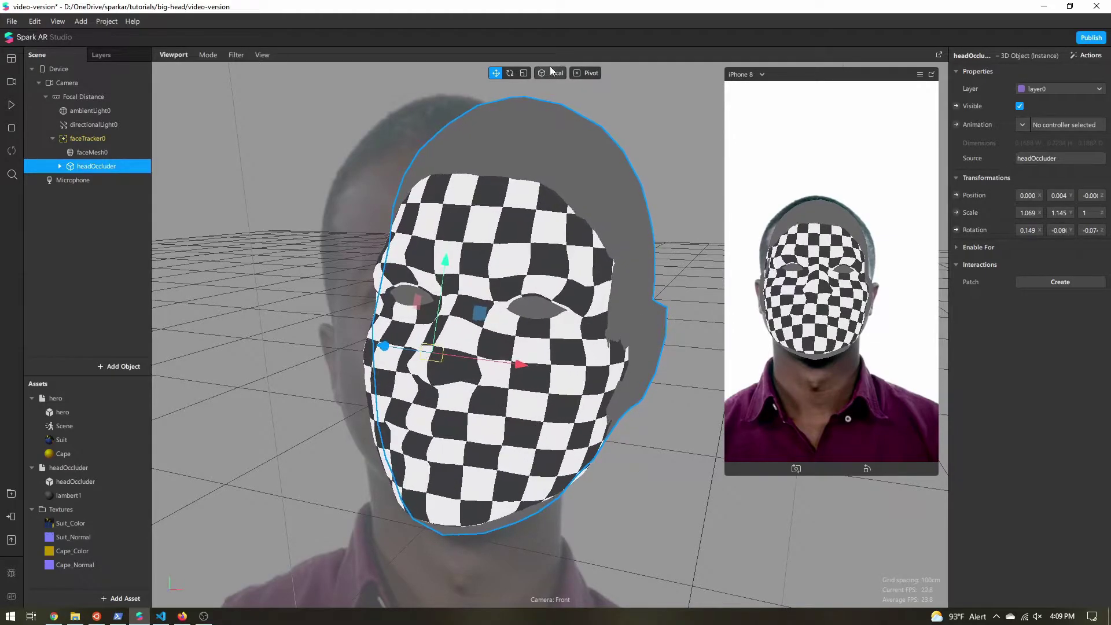
{"action": "left_click", "coordinate": [524, 73]}
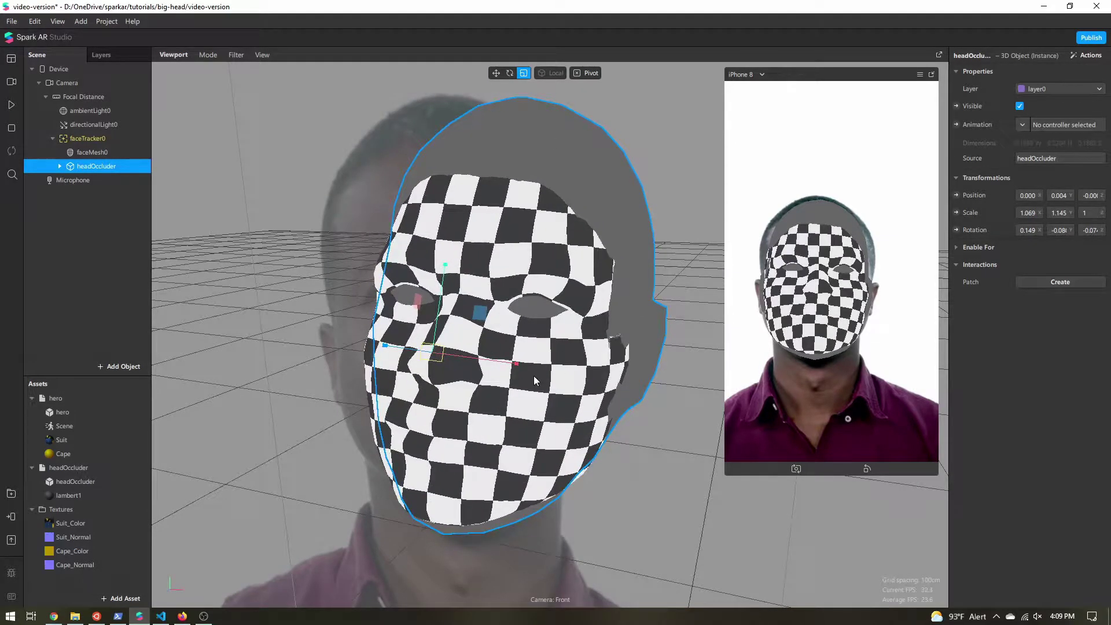
{"action": "left_click_drag", "start_coordinate": [518, 363], "coordinate": [519, 363]}
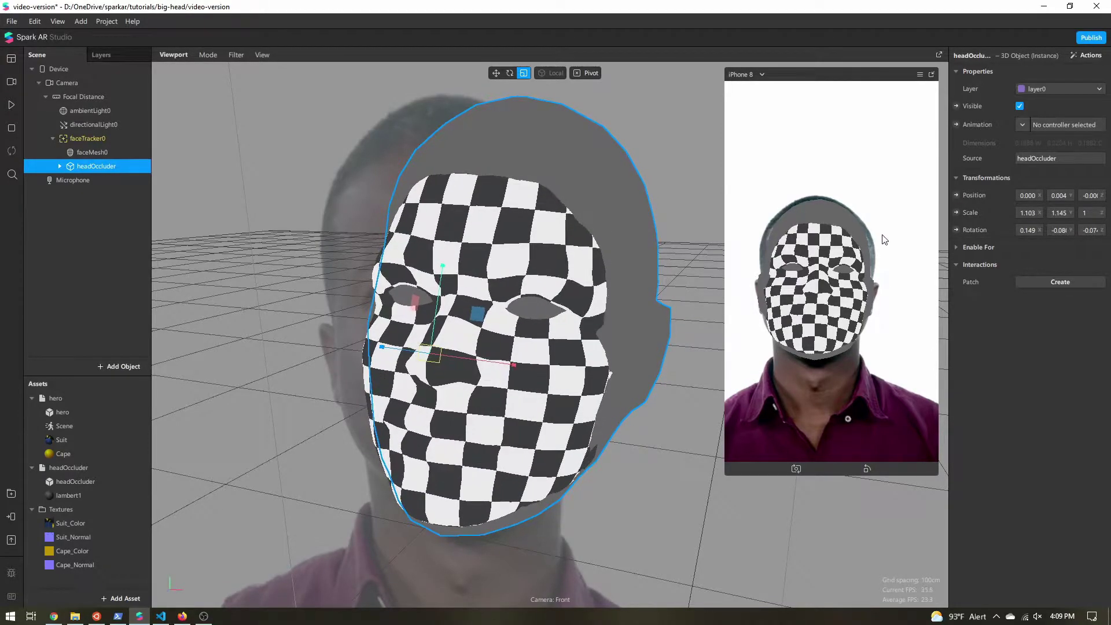
{"action": "left_click", "coordinate": [11, 104]}
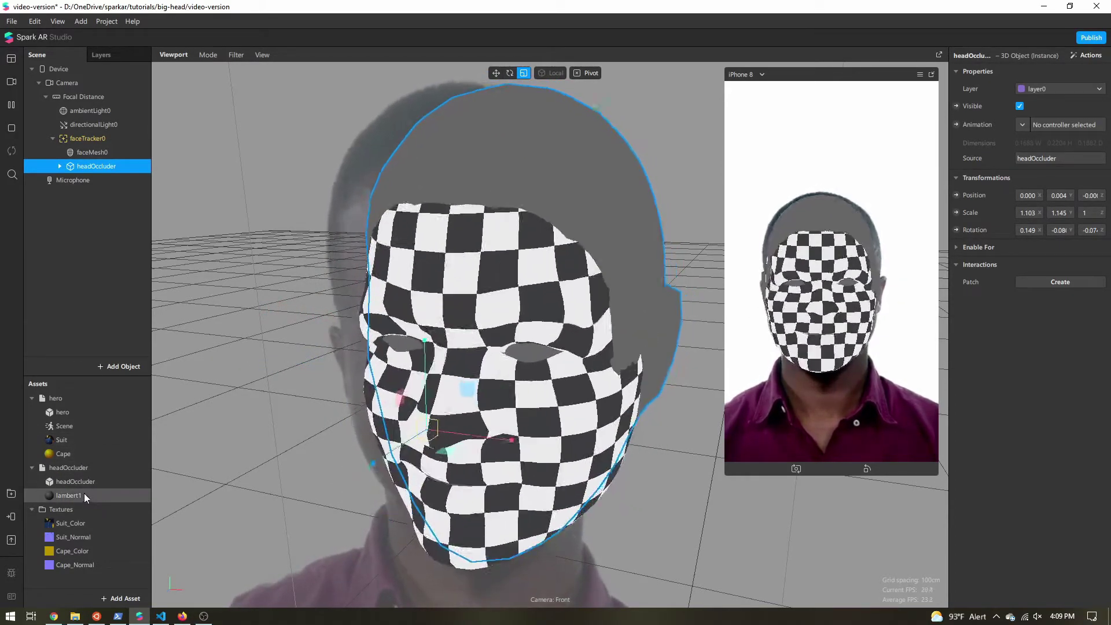
{"action": "left_click", "coordinate": [74, 495]}
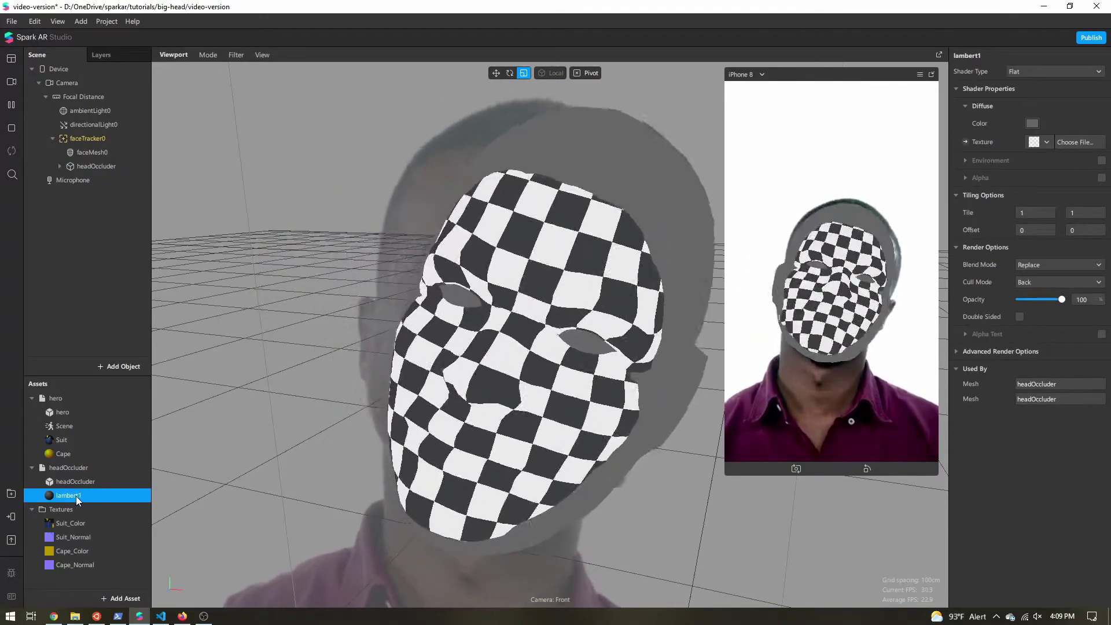
{"action": "right_click", "coordinate": [74, 495]}
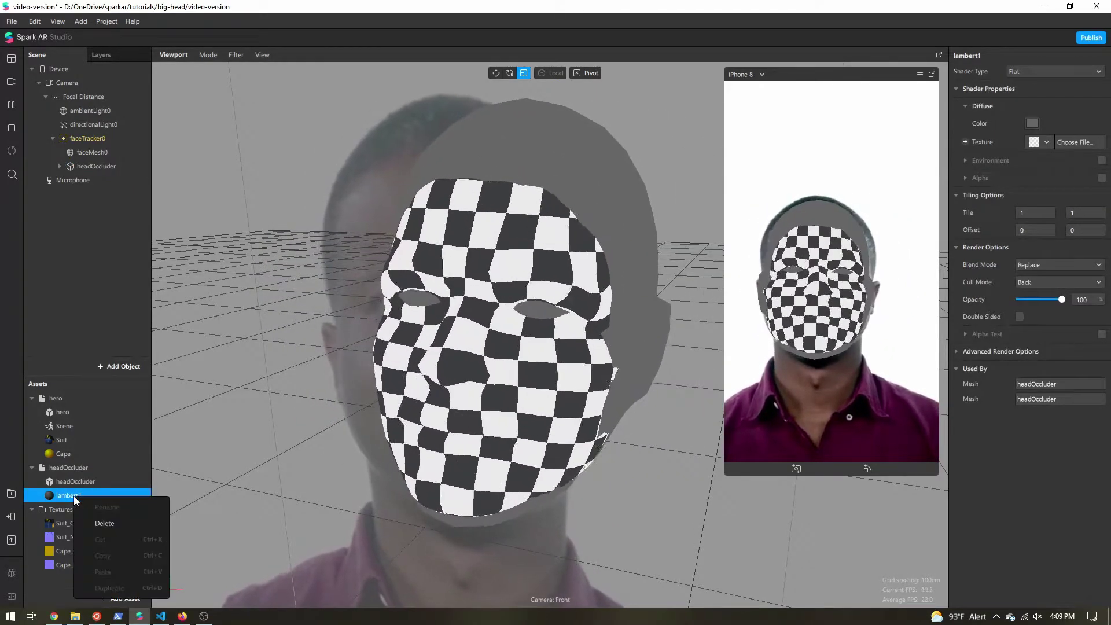
{"action": "left_click", "coordinate": [71, 480]}
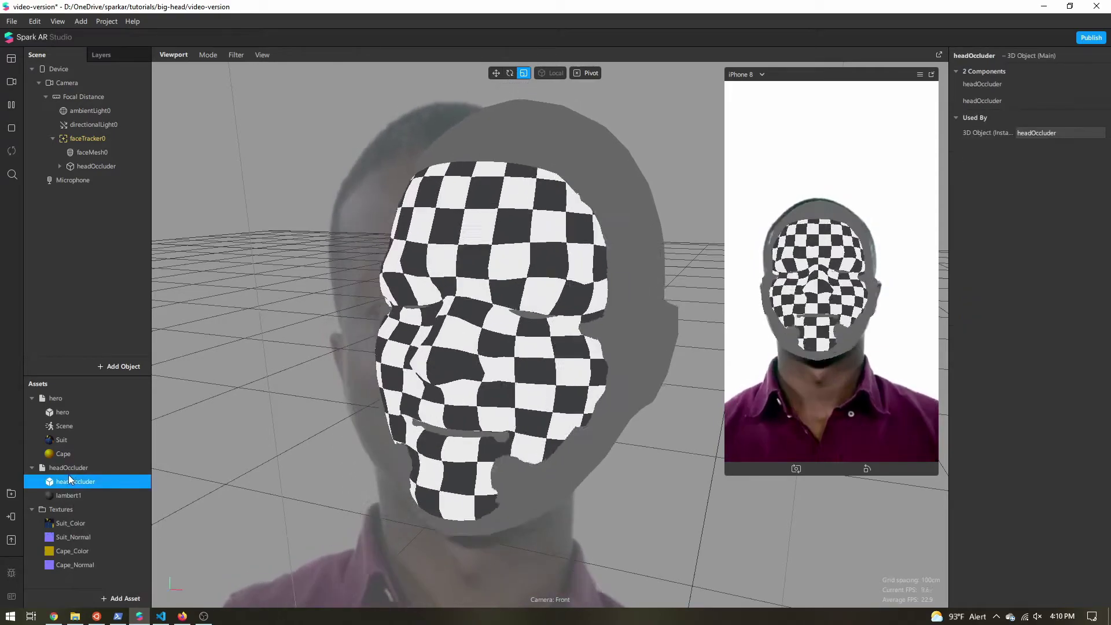
Create a new material asset named "head"
{"action": "left_click", "coordinate": [118, 599]}
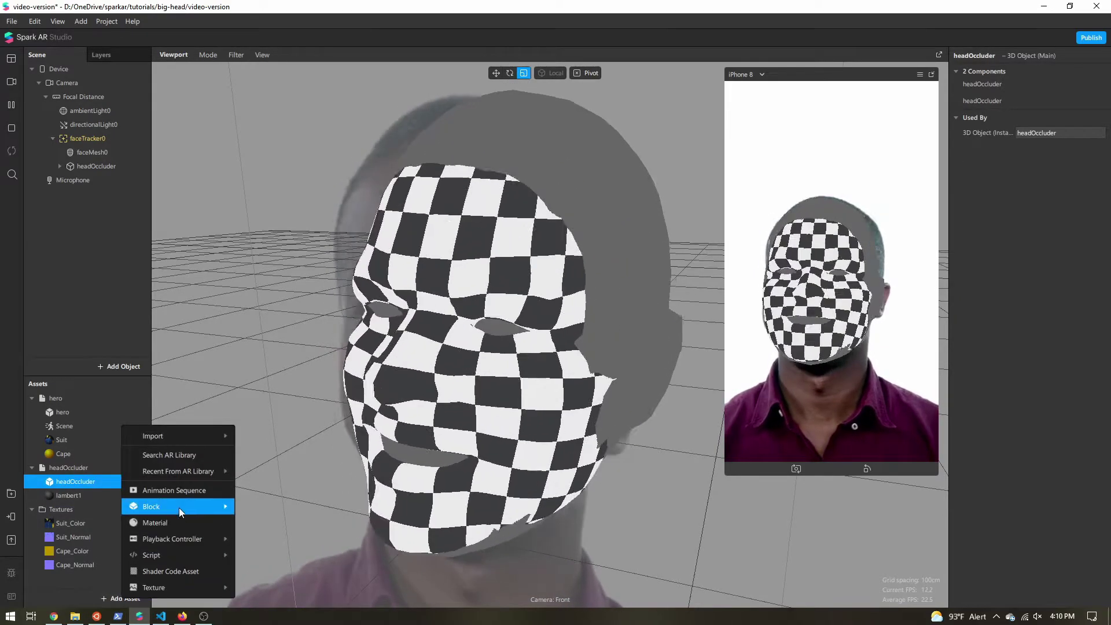
{"action": "left_click", "coordinate": [177, 523]}
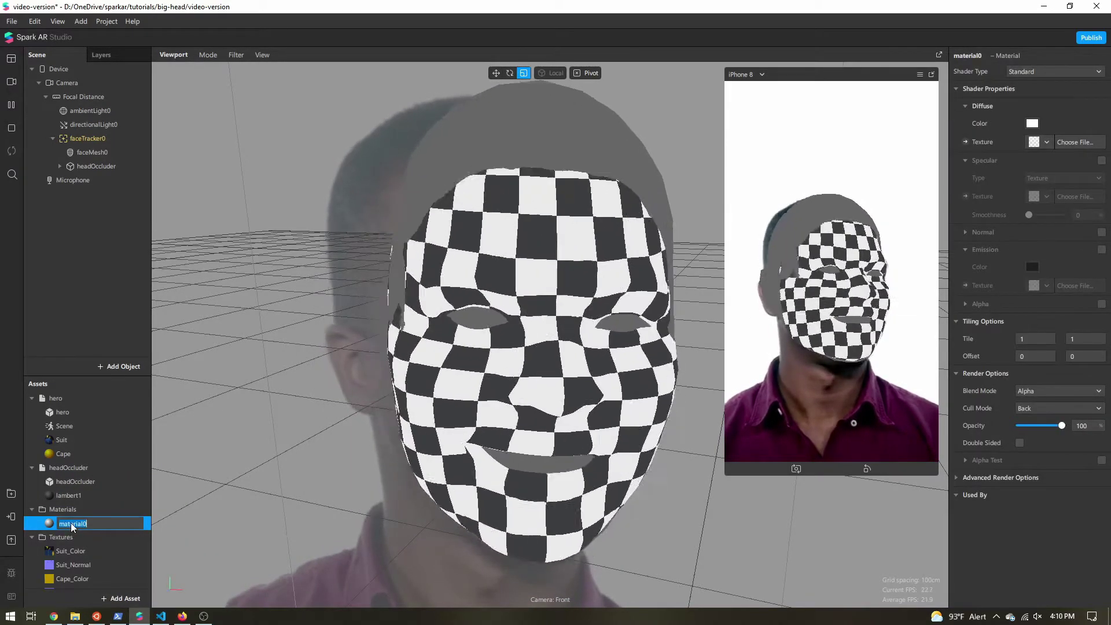
{"action": "type", "text": "head"}
{"action": "key", "text": "Return"}
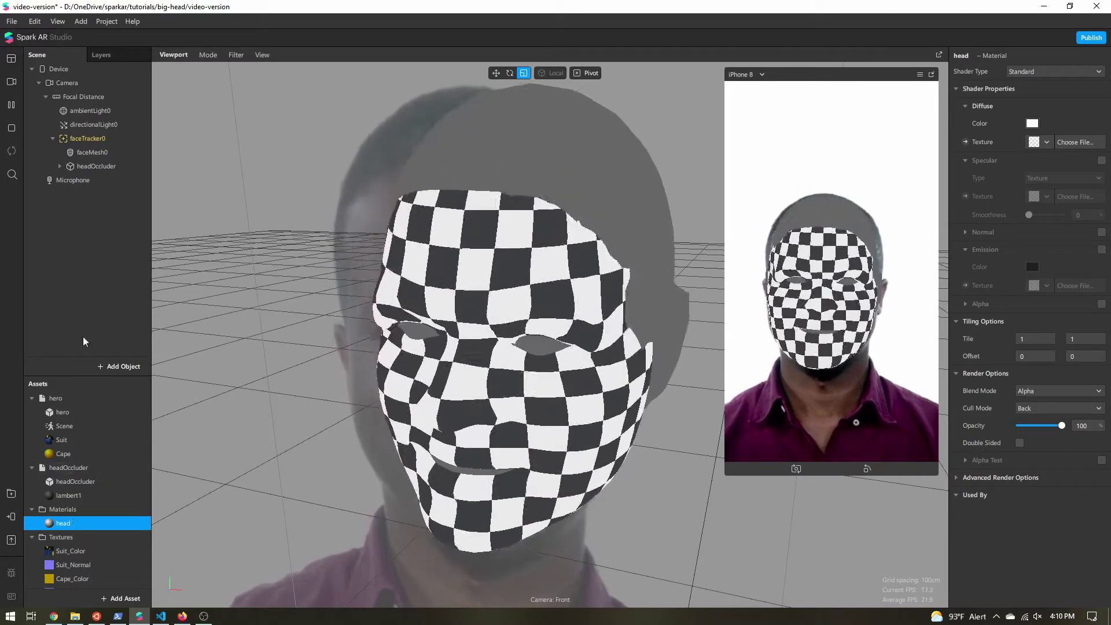
Assign the head material to the face mesh and to the headOccluder mesh, replacing lambert1 on the latter
{"action": "left_click", "coordinate": [92, 152]}
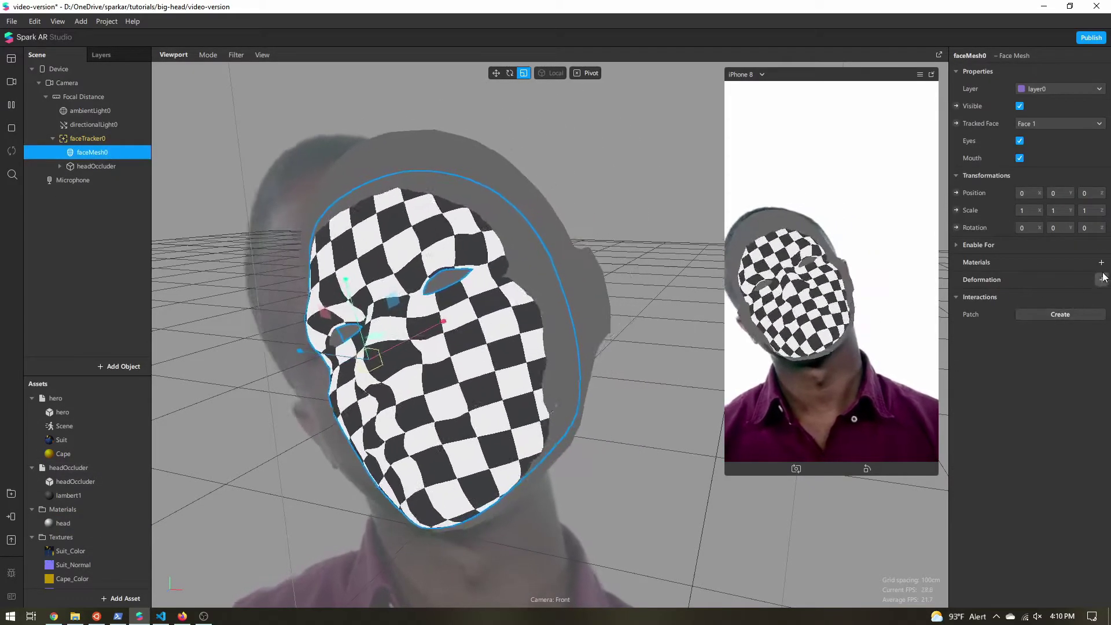
{"action": "left_click", "coordinate": [1100, 262]}
{"action": "left_click", "coordinate": [977, 328]}
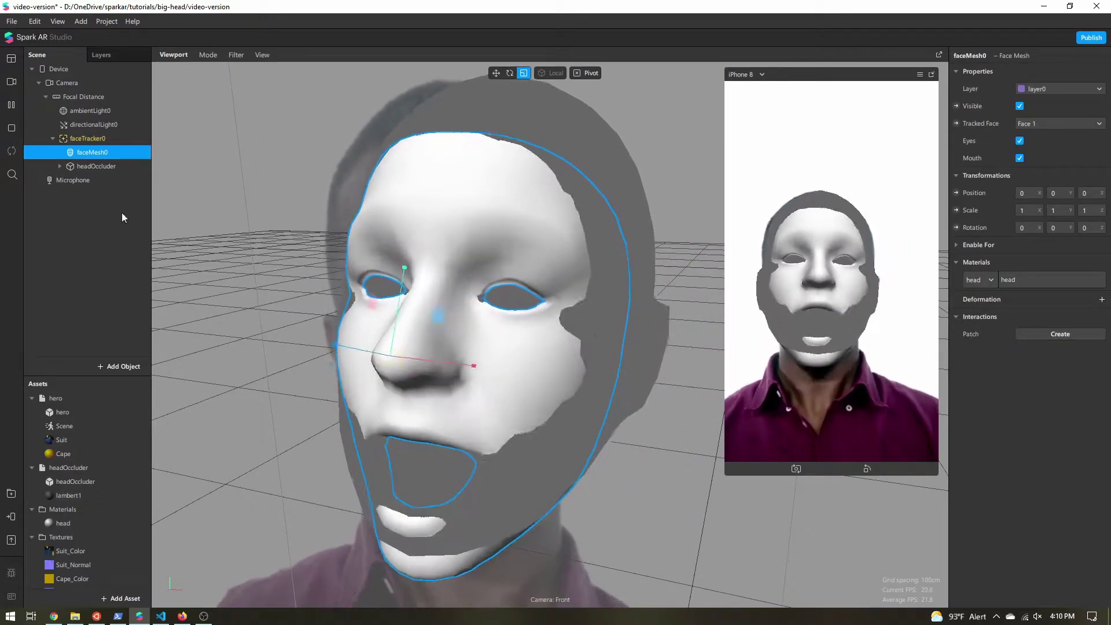
{"action": "left_click", "coordinate": [59, 166]}
{"action": "left_click", "coordinate": [89, 177]}
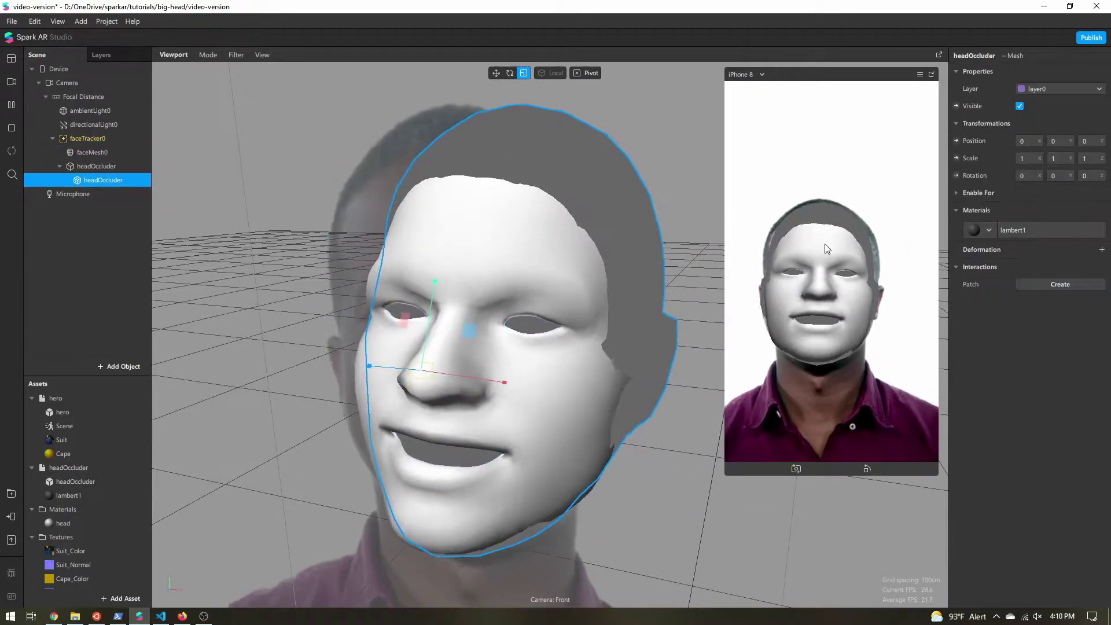
{"action": "left_click", "coordinate": [991, 229]}
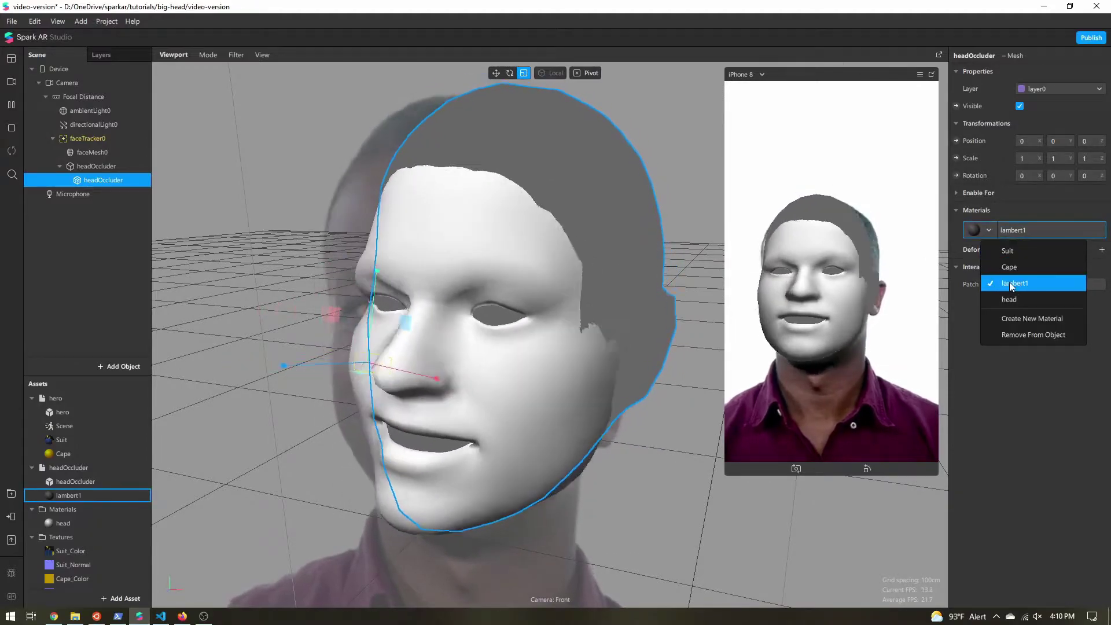
{"action": "left_click", "coordinate": [1016, 299]}
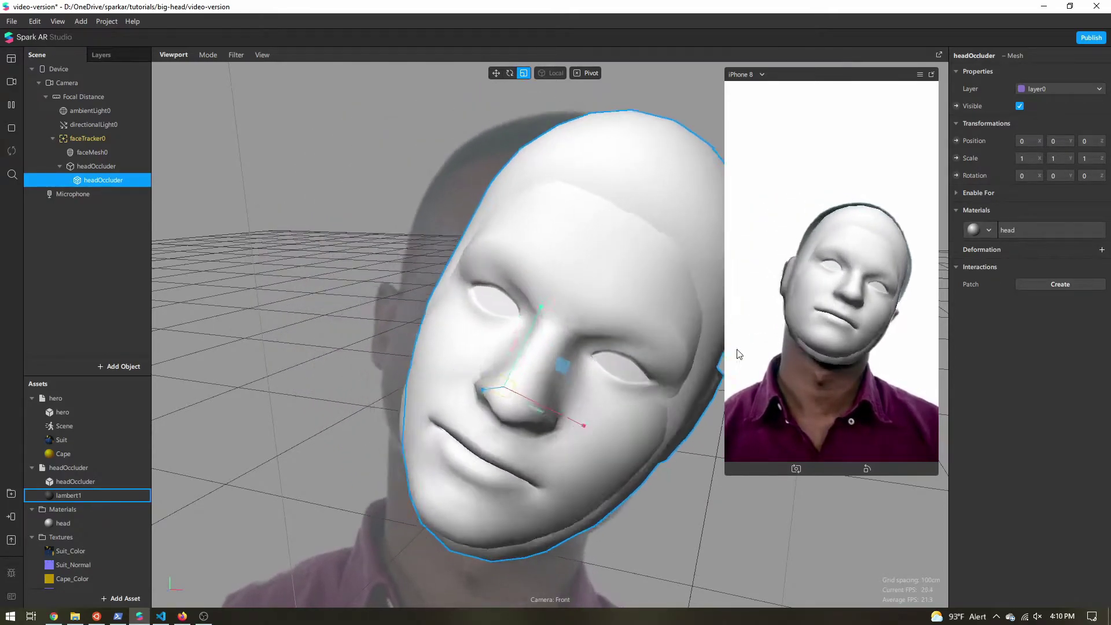
Set the head material's shader type to Flat
{"action": "left_click", "coordinate": [74, 521]}
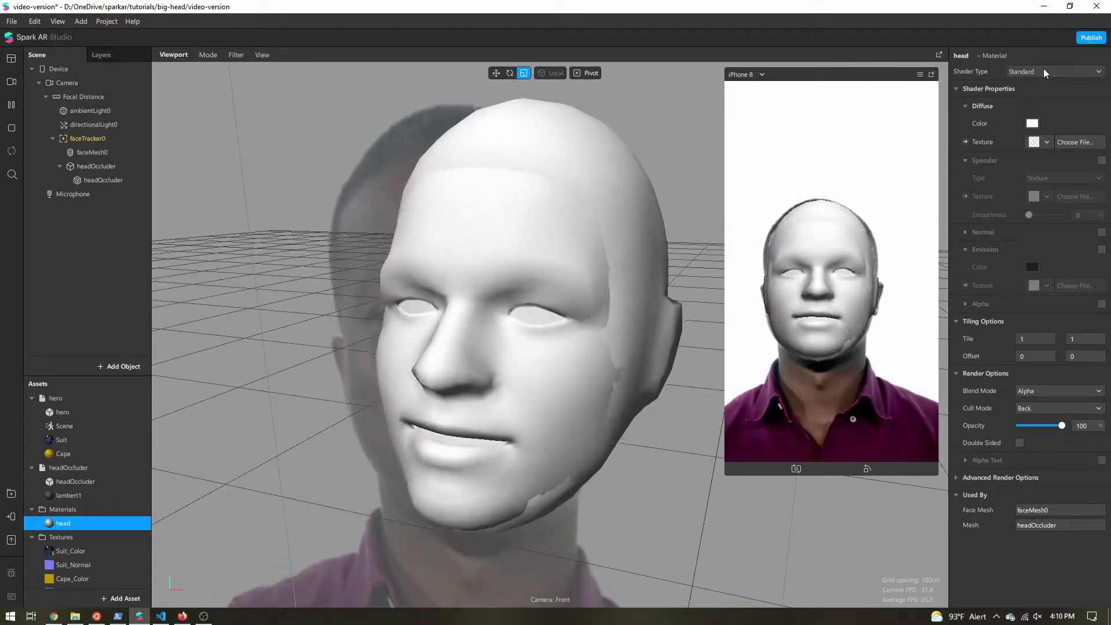
{"action": "left_click", "coordinate": [1042, 68]}
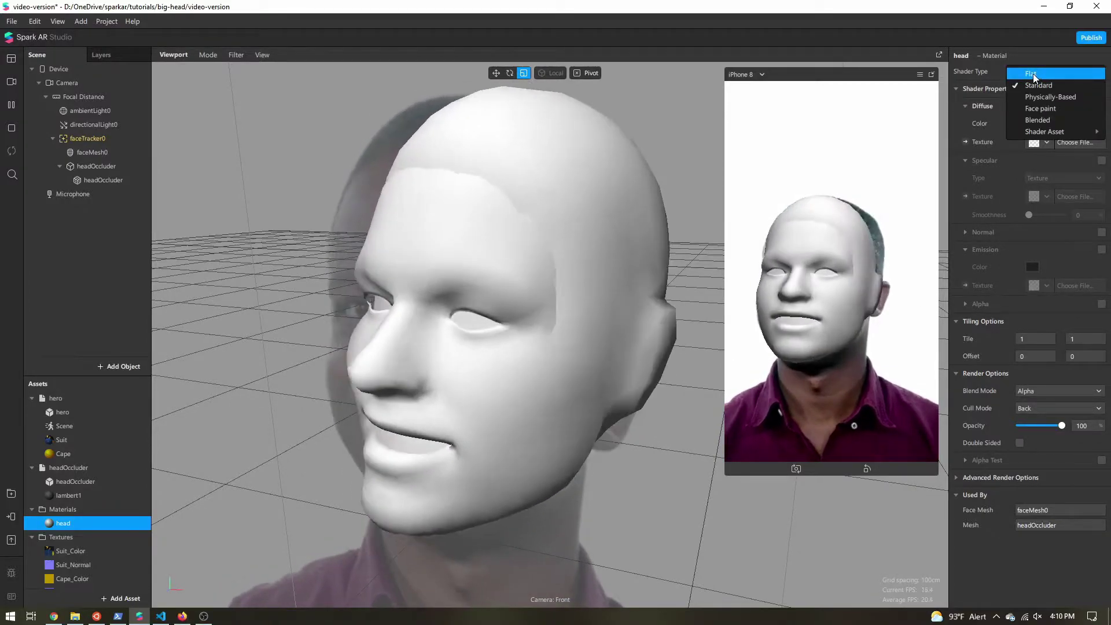
{"action": "left_click", "coordinate": [1032, 74]}
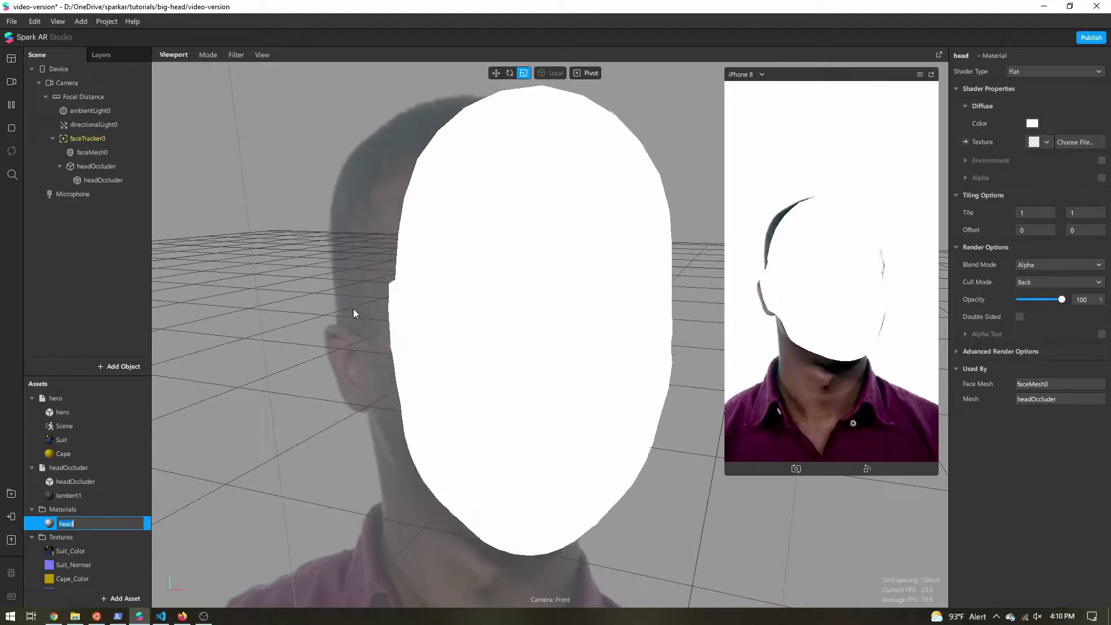
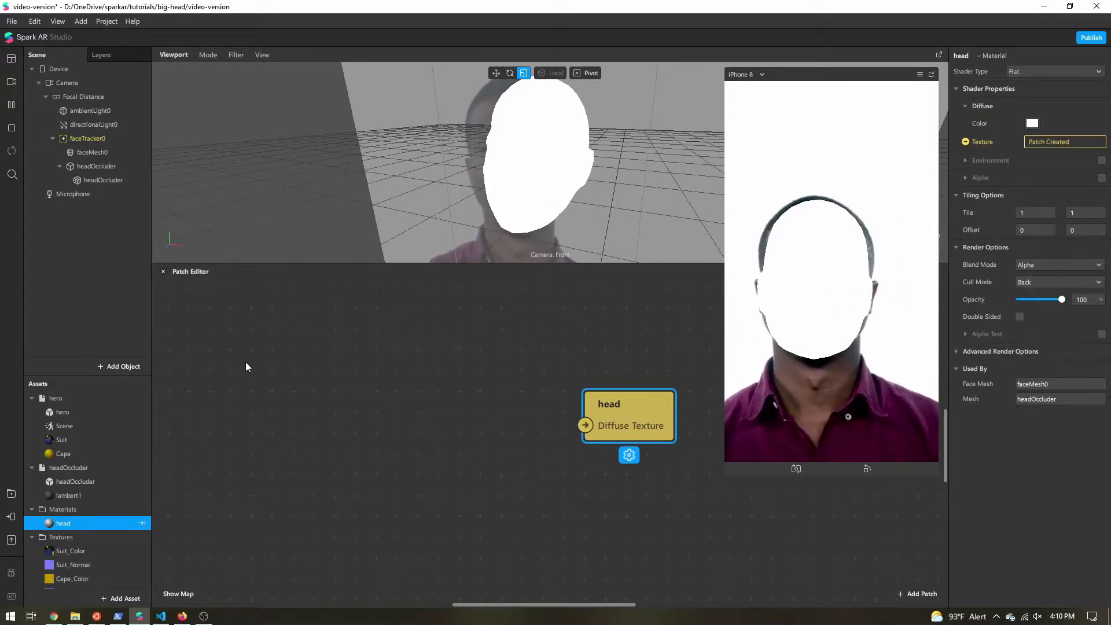
Extract the camera texture into the patch graph and connect its RGBA output to the head material's Diffuse Texture
{"action": "left_click", "coordinate": [62, 86]}
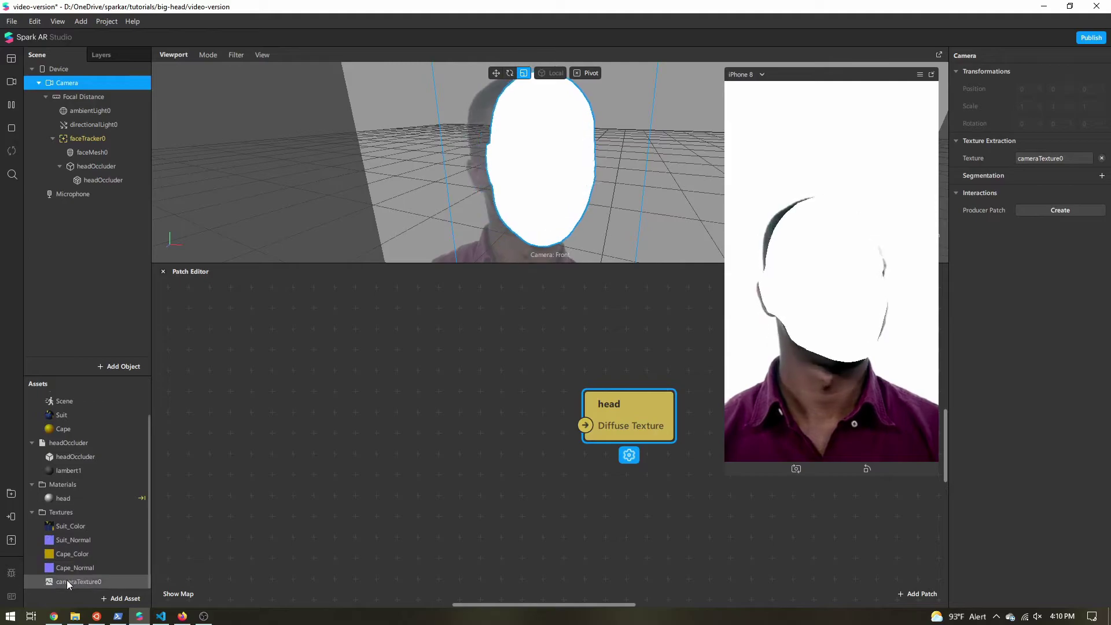
{"action": "left_click_drag", "start_coordinate": [67, 580], "coordinate": [268, 449]}
{"action": "left_click_drag", "start_coordinate": [346, 433], "coordinate": [345, 436]}
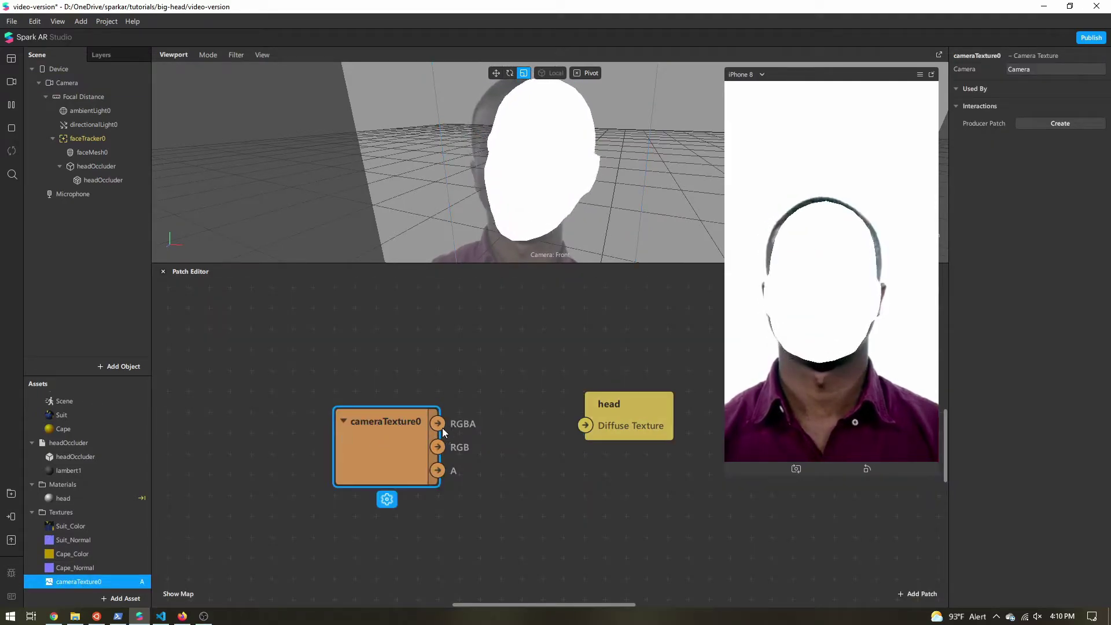
{"action": "left_click_drag", "start_coordinate": [584, 432], "coordinate": [586, 425]}
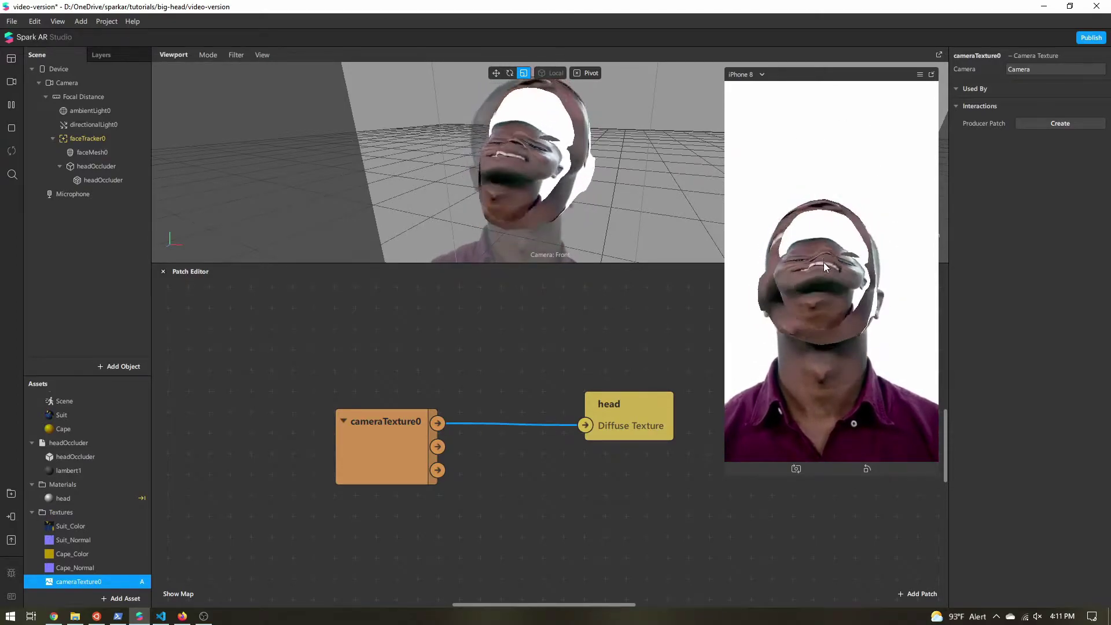
Search the AR Library for "texture projection" and import the Texture Projection patch asset
{"action": "left_click", "coordinate": [121, 598]}
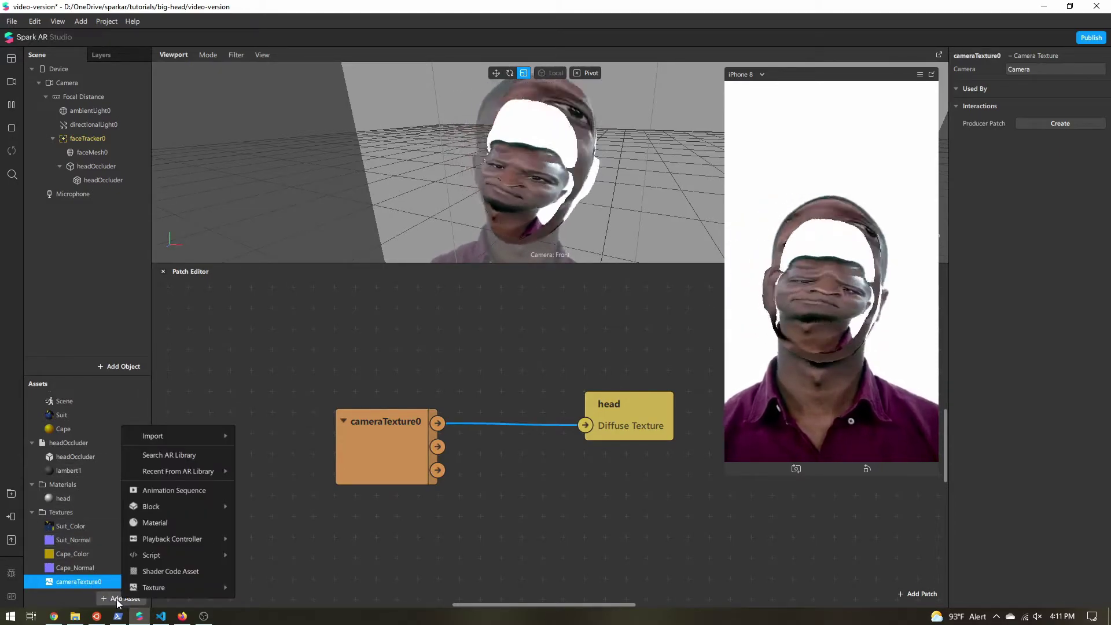
{"action": "mouse_move", "coordinate": [149, 587]}
{"action": "left_click", "coordinate": [188, 454]}
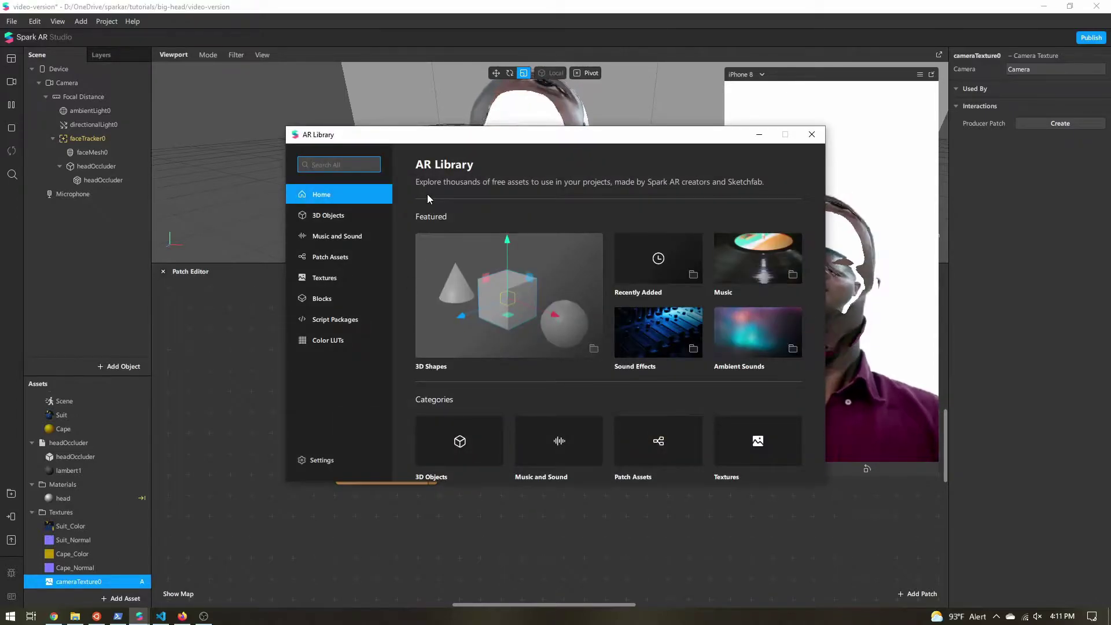
{"action": "type", "text": "text"}
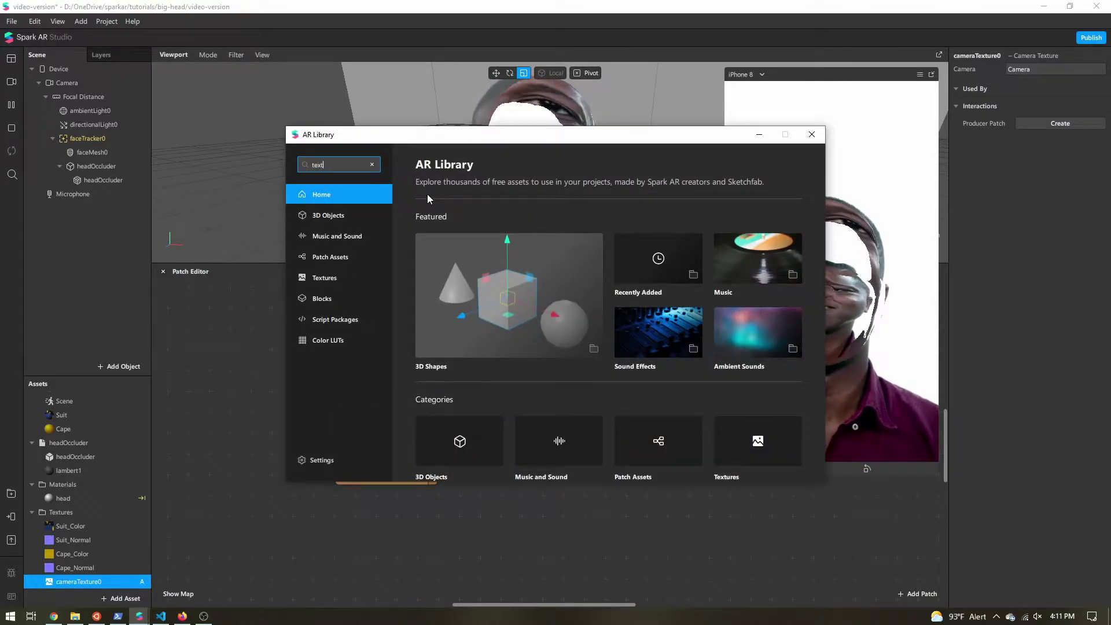
{"action": "type", "text": "ure projection"}
{"action": "key", "text": "Return"}
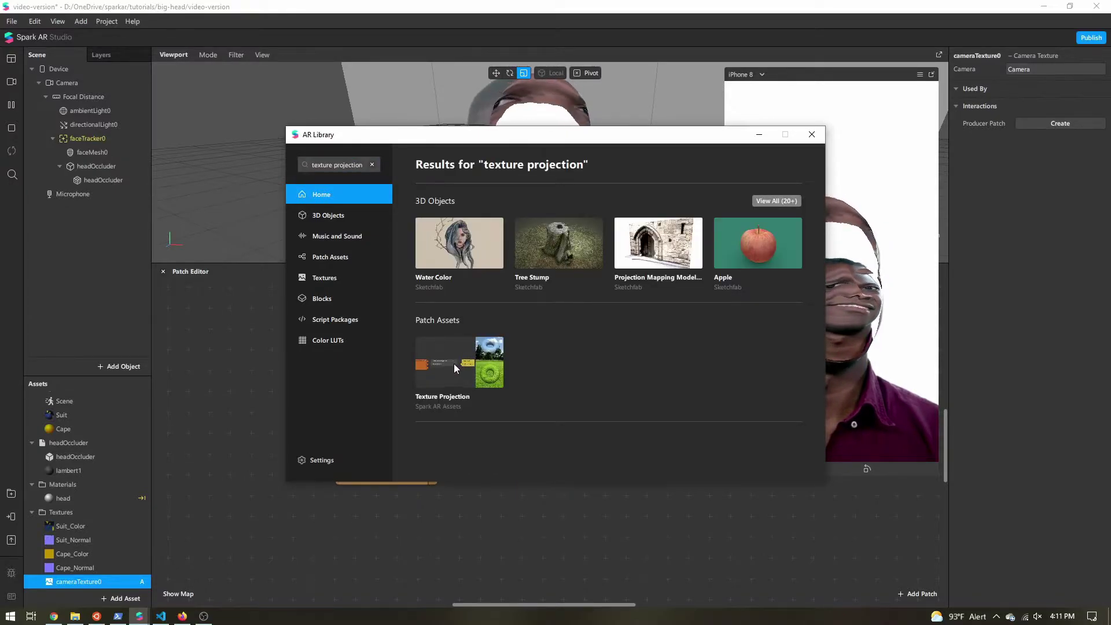
{"action": "left_click", "coordinate": [453, 364]}
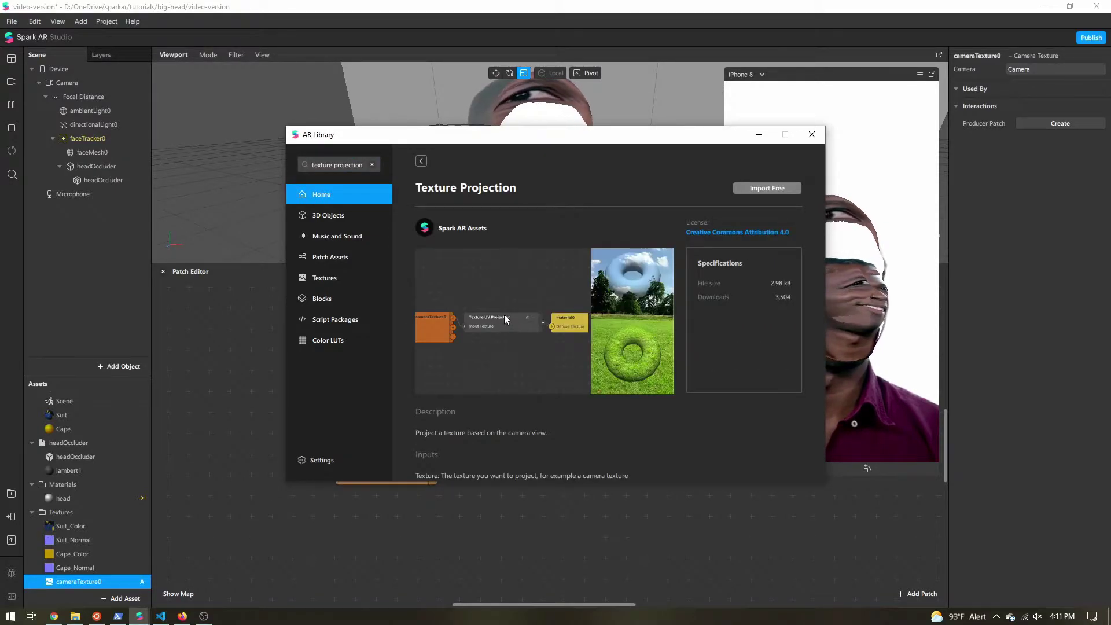
{"action": "left_click", "coordinate": [774, 187]}
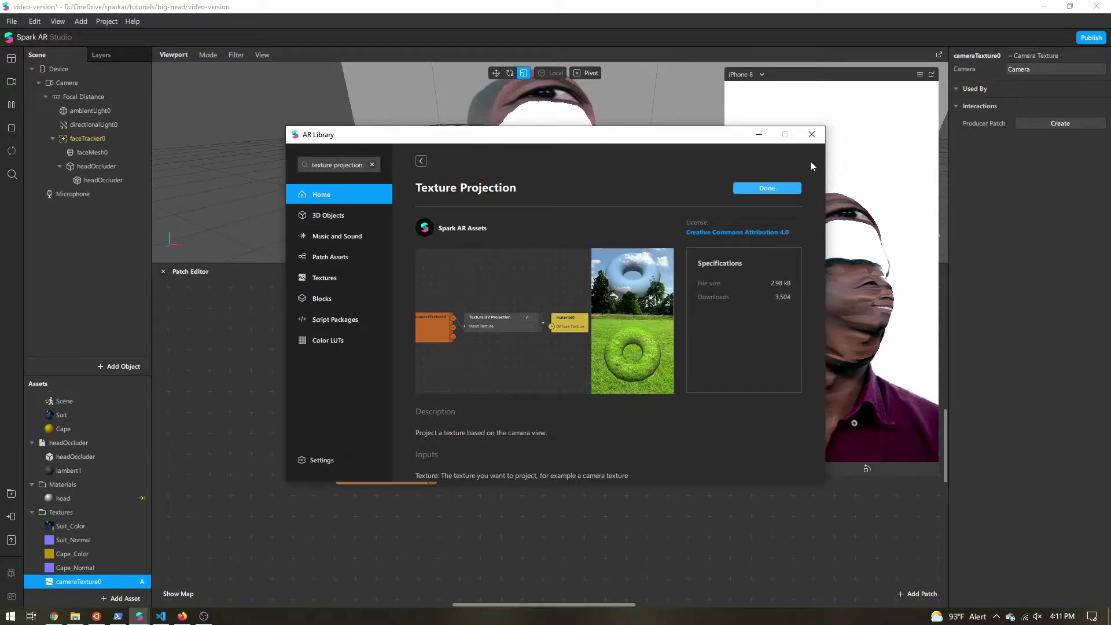
{"action": "left_click", "coordinate": [811, 134]}
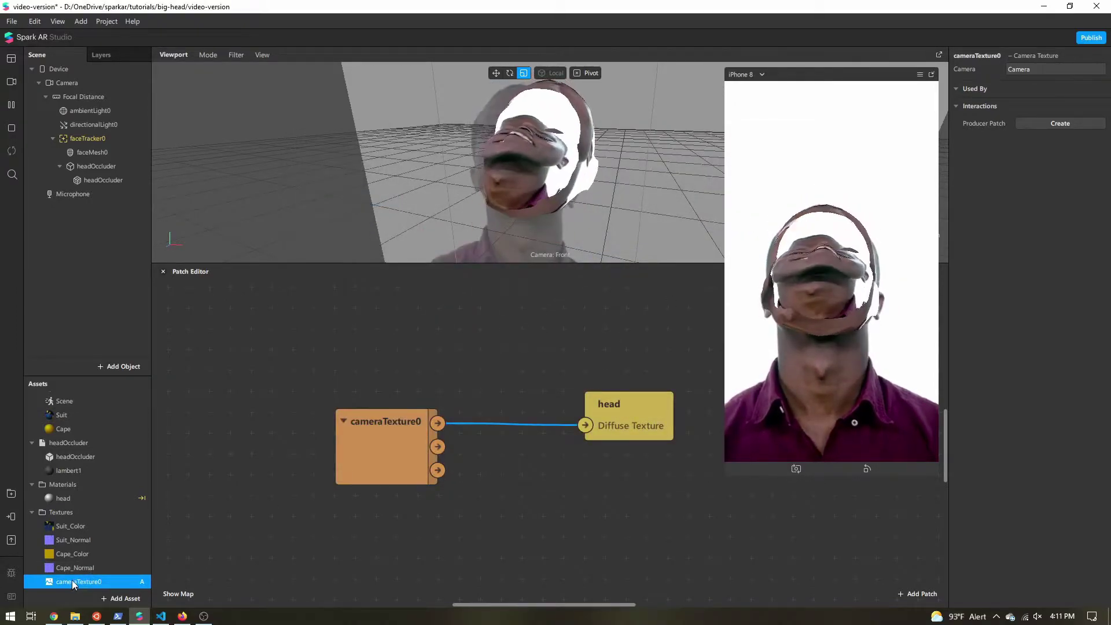
Add the Texture UV Projection patch and route the camera texture through it to the head material's Diffuse Texture
{"action": "scroll", "coordinate": [85, 527], "scroll_direction": "down", "scroll_amount": 1}
{"action": "left_click_drag", "start_coordinate": [70, 582], "coordinate": [553, 478]}
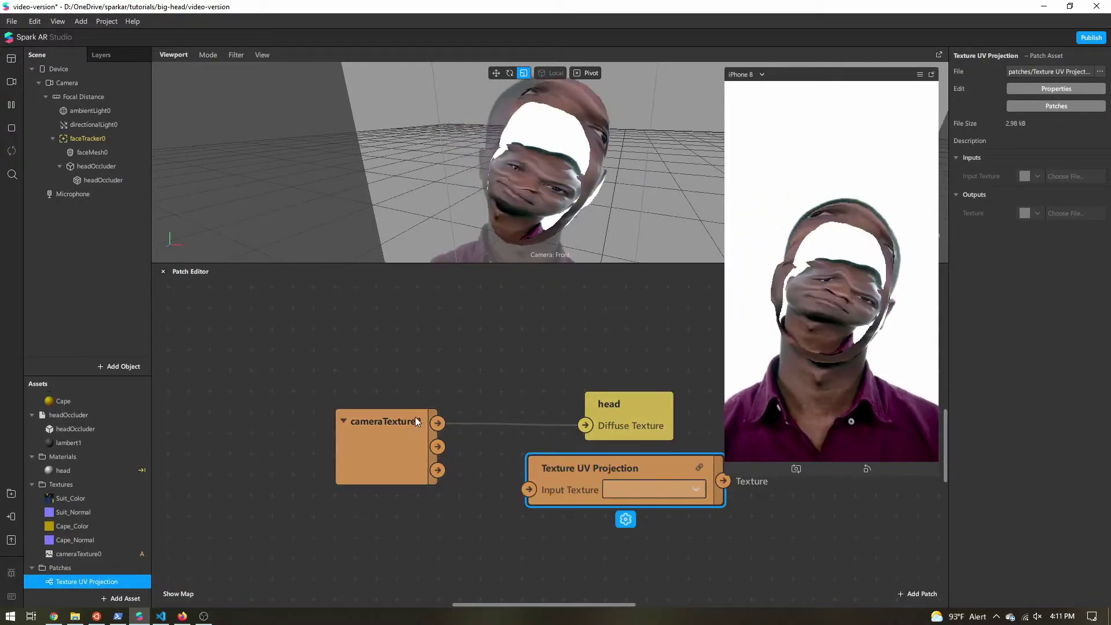
{"action": "left_click_drag", "start_coordinate": [438, 423], "coordinate": [524, 489]}
{"action": "left_click_drag", "start_coordinate": [387, 443], "coordinate": [262, 448]}
{"action": "left_click_drag", "start_coordinate": [571, 462], "coordinate": [388, 460]}
{"action": "left_click_drag", "start_coordinate": [550, 478], "coordinate": [589, 422]}
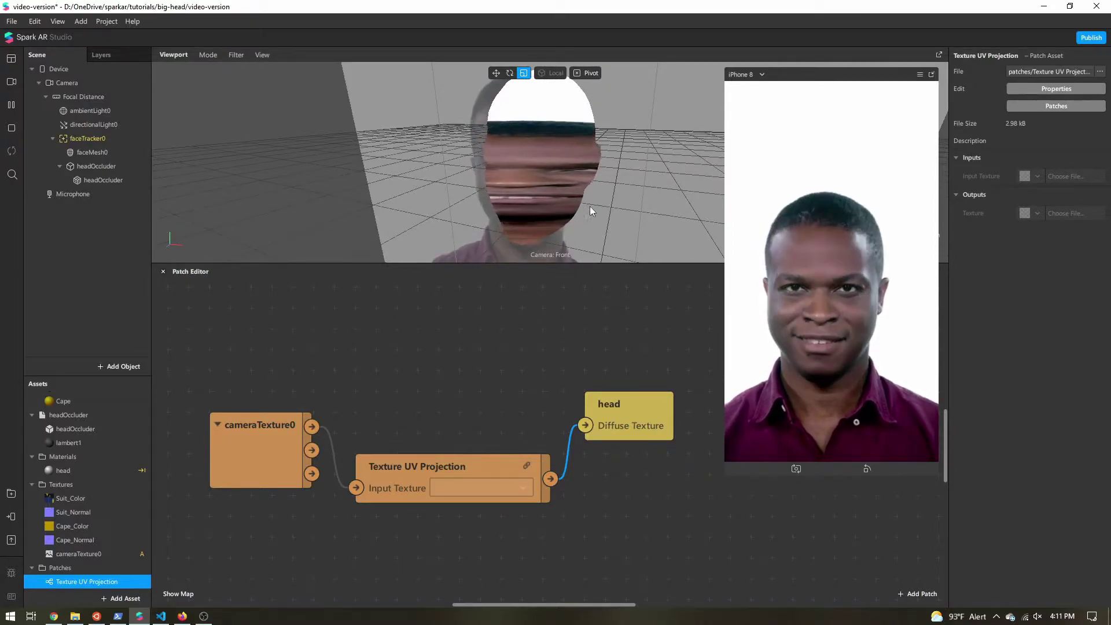
Enlarge the viewport and phone preview and examine the projected camera texture on the head from several angles
{"action": "left_click_drag", "start_coordinate": [541, 265], "coordinate": [615, 303]}
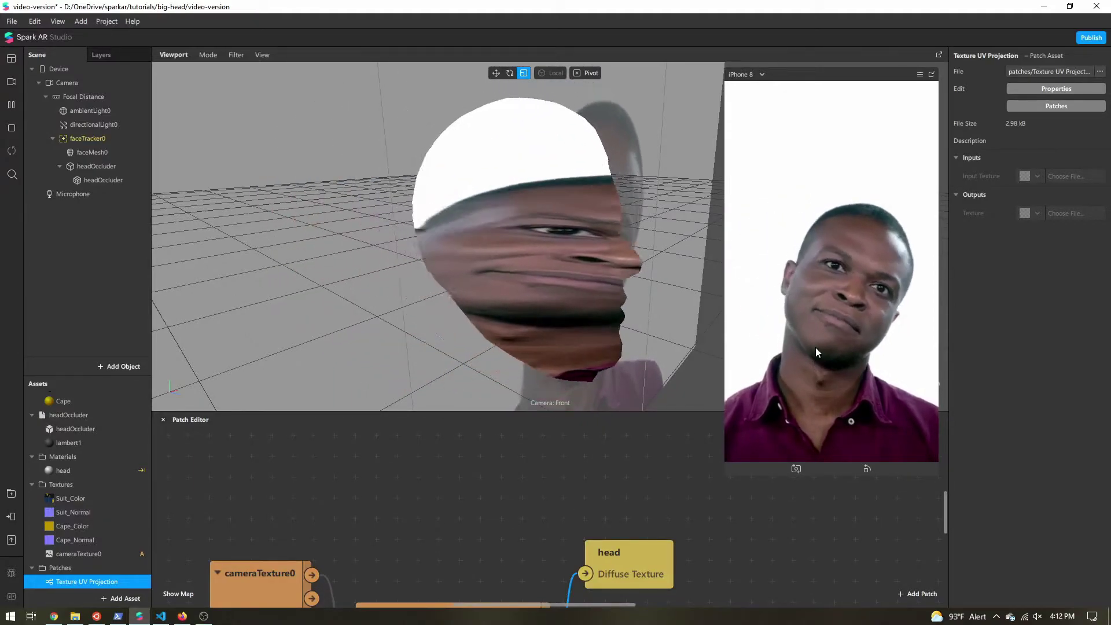
{"action": "left_click_drag", "start_coordinate": [694, 315], "coordinate": [490, 335]}
{"action": "left_click_drag", "start_coordinate": [559, 224], "coordinate": [585, 230]}
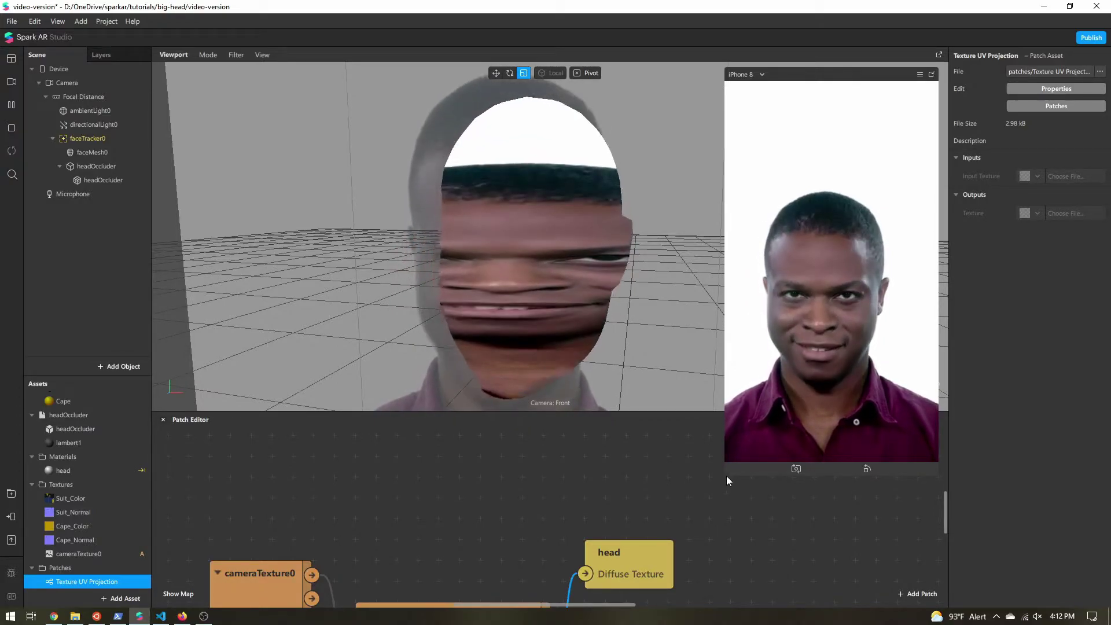
{"action": "left_click_drag", "start_coordinate": [725, 473], "coordinate": [662, 585]}
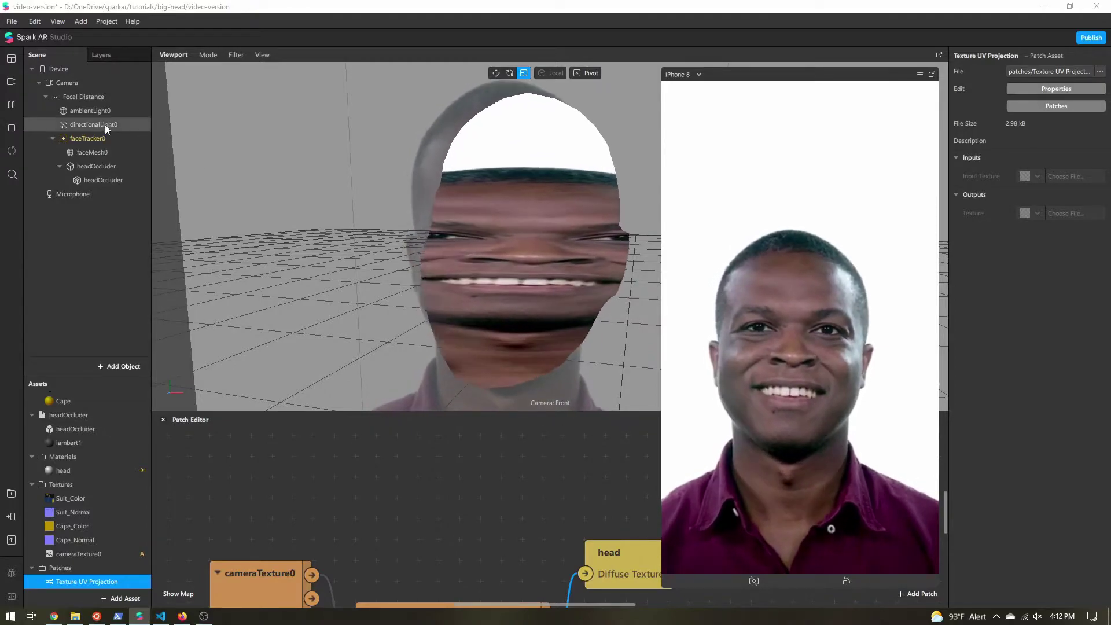
Try moving the face mesh sideways with the preview video paused to test the projected texture
{"action": "left_click", "coordinate": [85, 152]}
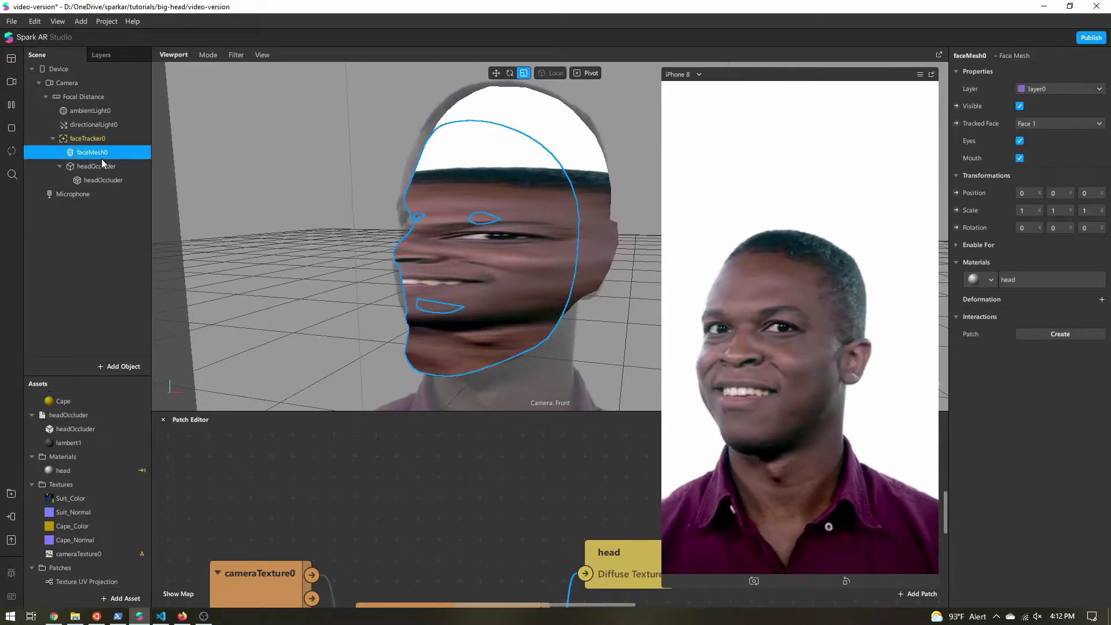
{"action": "left_click", "coordinate": [496, 73]}
{"action": "left_click", "coordinate": [11, 105]}
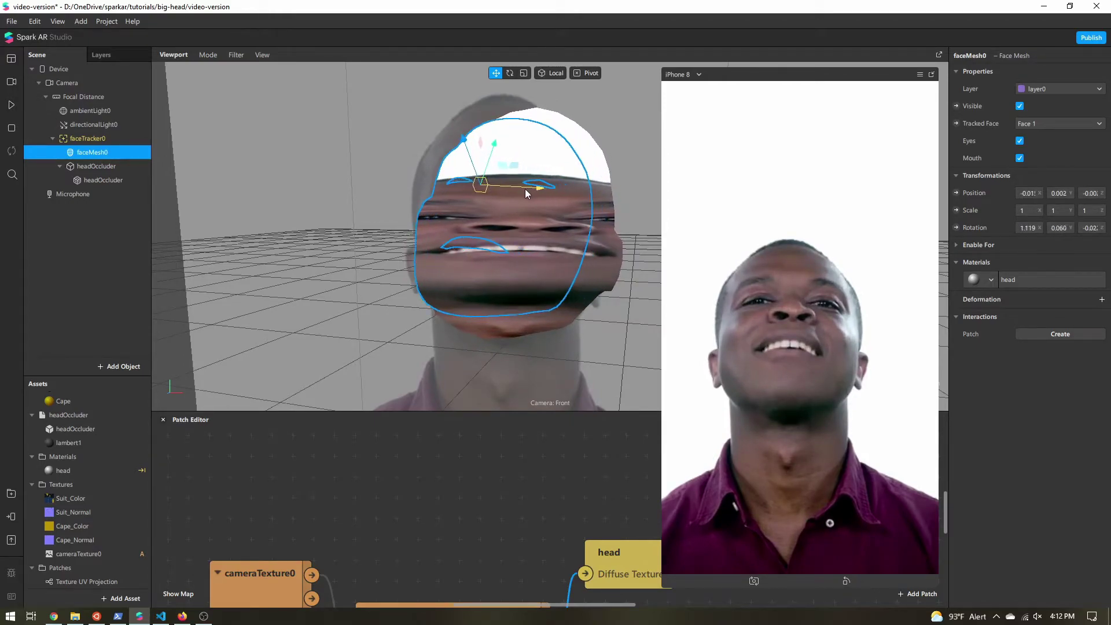
{"action": "left_click_drag", "start_coordinate": [501, 188], "coordinate": [461, 190]}
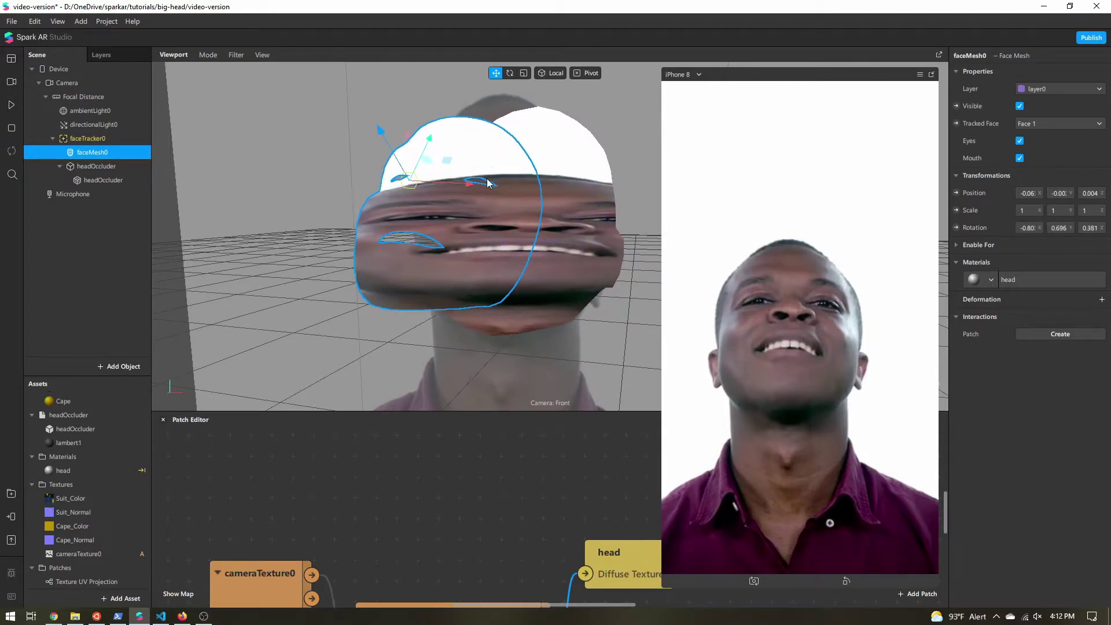
{"action": "key", "text": "ctrl+z"}
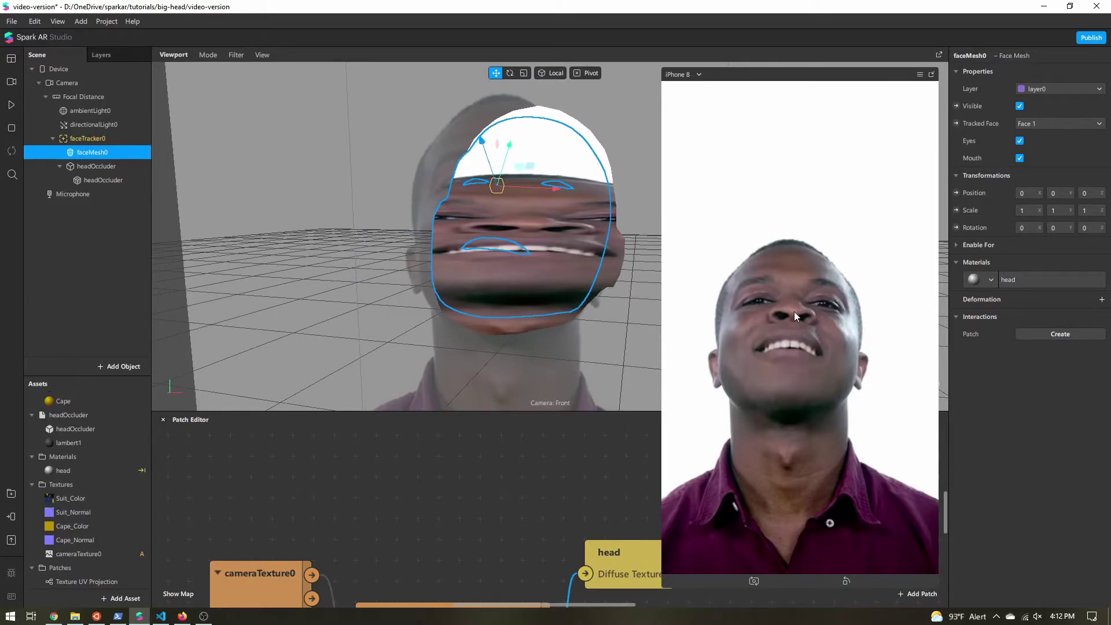
{"action": "left_click", "coordinate": [9, 107]}
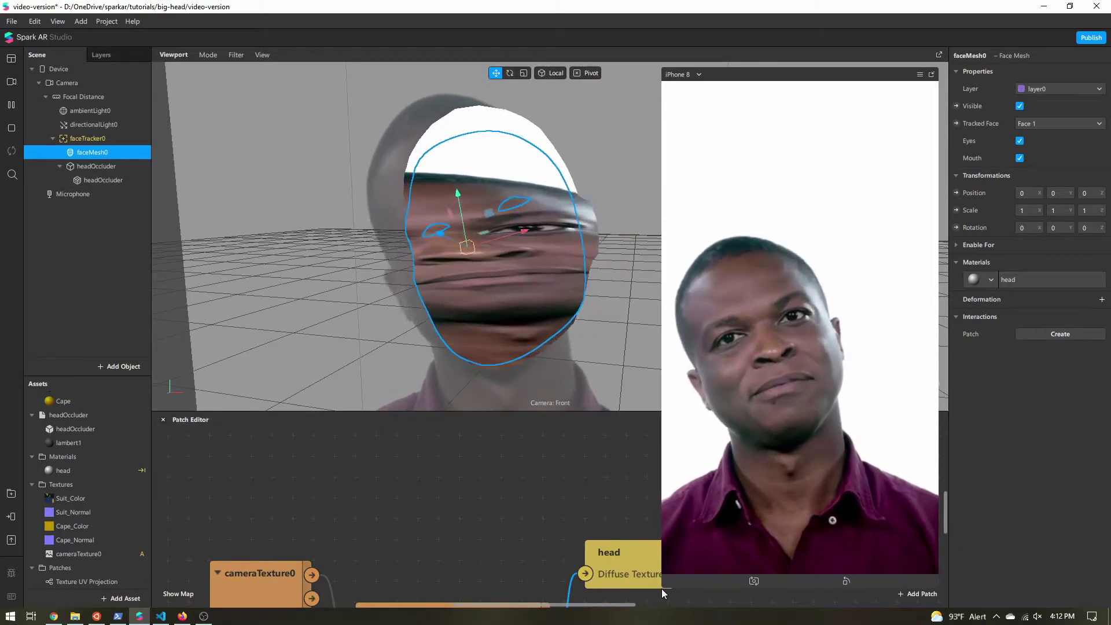
Enlarge the viewport and insert a rectangle object into the scene
{"action": "left_click_drag", "start_coordinate": [563, 411], "coordinate": [560, 484]}
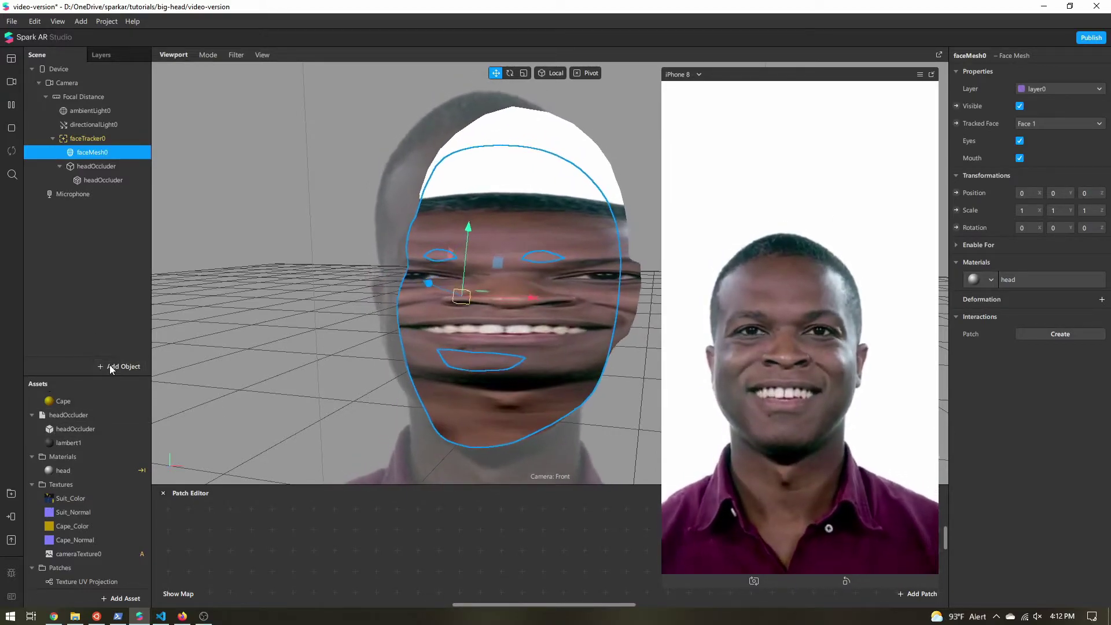
{"action": "left_click", "coordinate": [109, 364]}
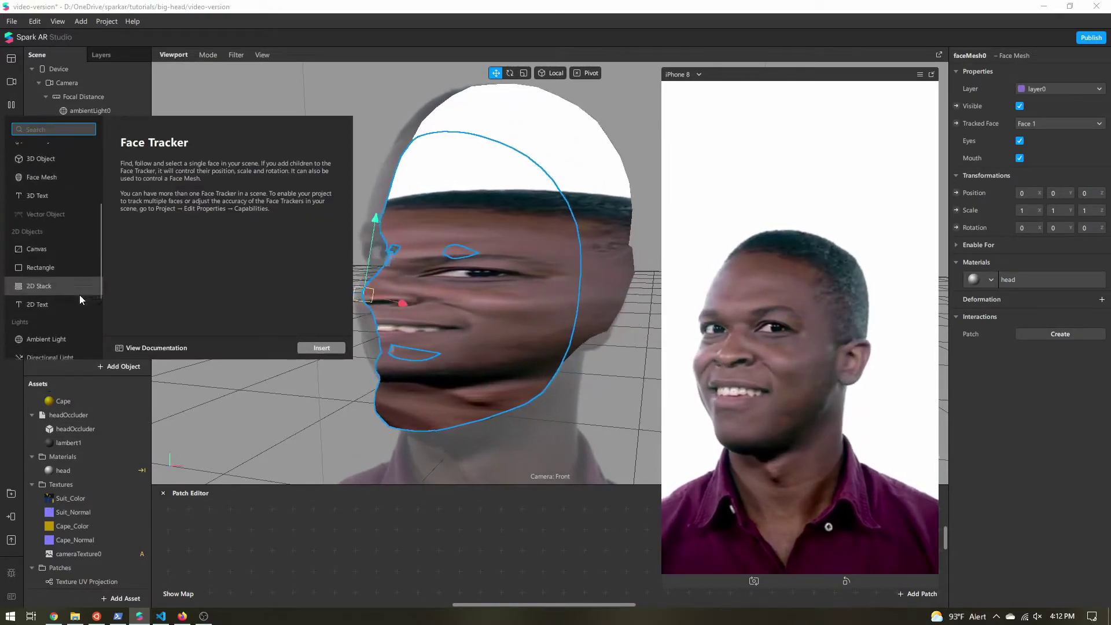
{"action": "scroll", "coordinate": [79, 294], "scroll_direction": "down", "scroll_amount": 3}
{"action": "left_click", "coordinate": [59, 269]}
{"action": "left_click", "coordinate": [320, 350]}
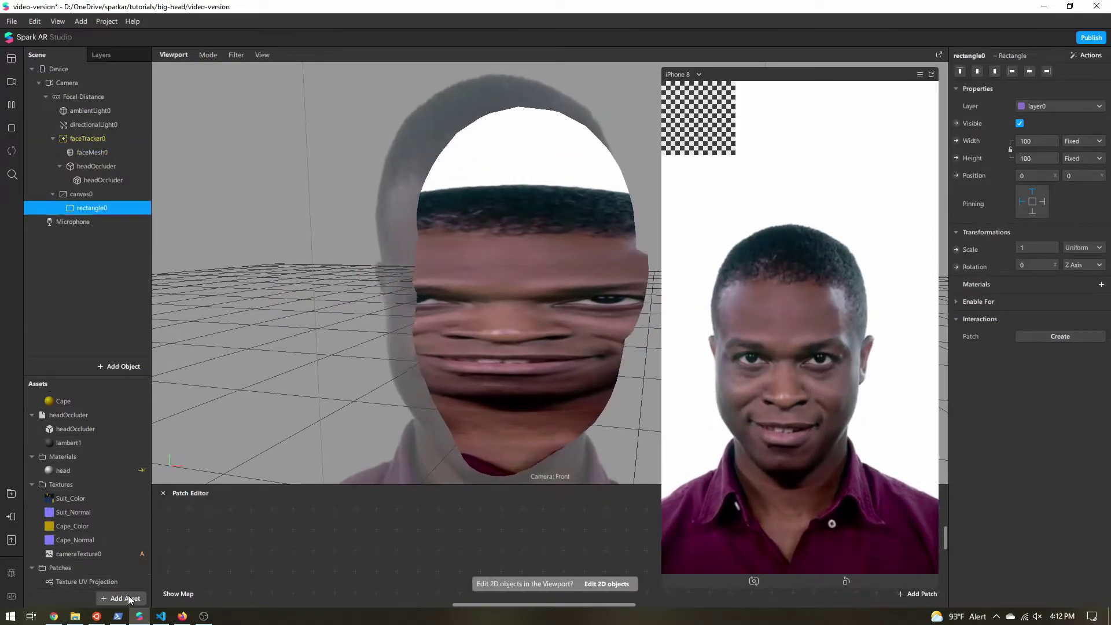
Create a new material named "background" and set its shader type to Flat
{"action": "left_click", "coordinate": [126, 594]}
{"action": "left_click", "coordinate": [155, 522]}
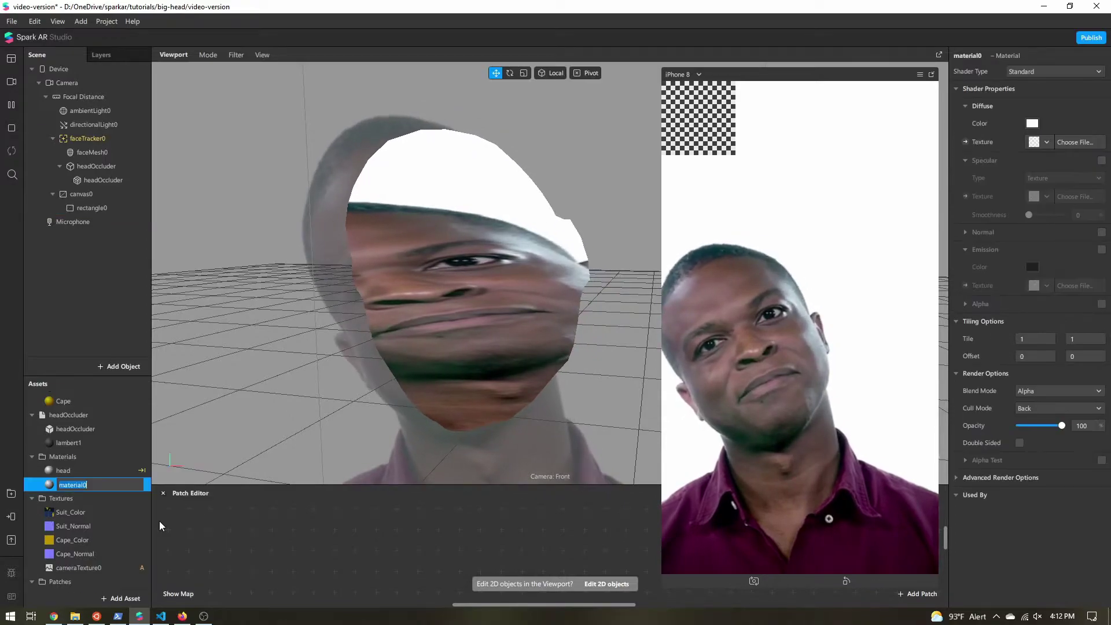
{"action": "type", "text": "background"}
{"action": "key", "text": "Return"}
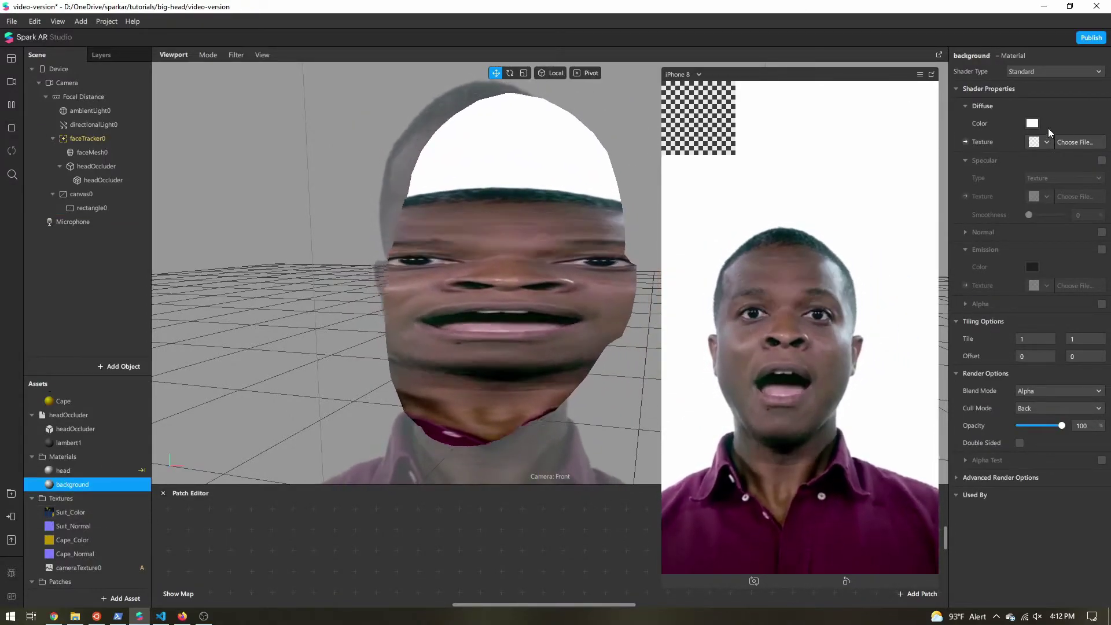
{"action": "left_click", "coordinate": [1030, 73]}
{"action": "left_click", "coordinate": [1036, 132]}
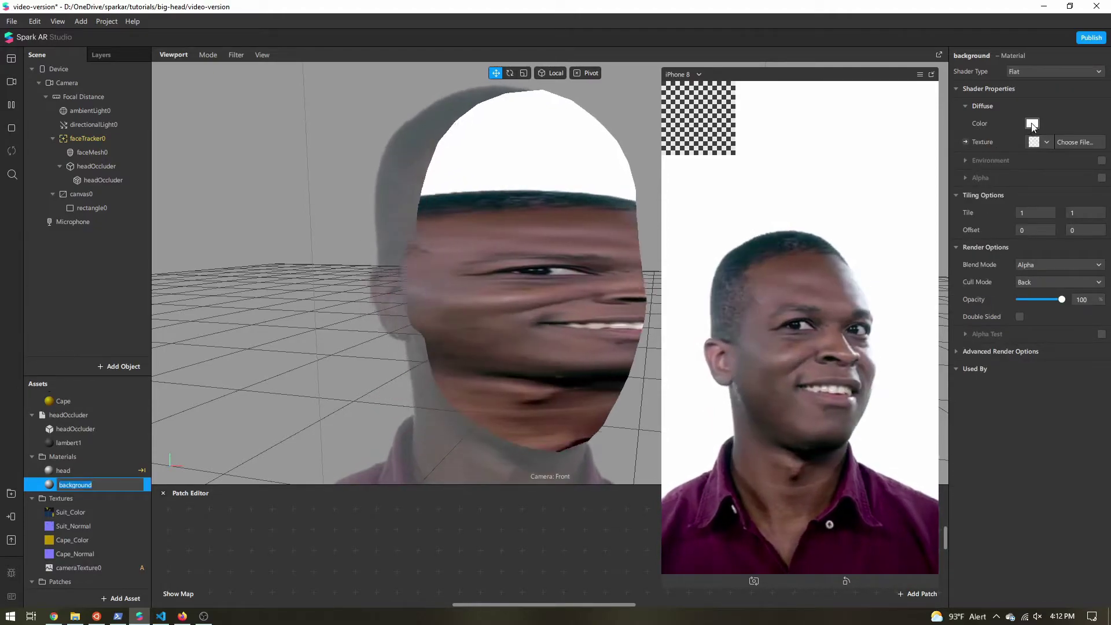
Set the background material's diffuse color to a bright sky blue
{"action": "left_click", "coordinate": [1032, 123]}
{"action": "left_click", "coordinate": [623, 221]}
{"action": "left_click", "coordinate": [606, 221]}
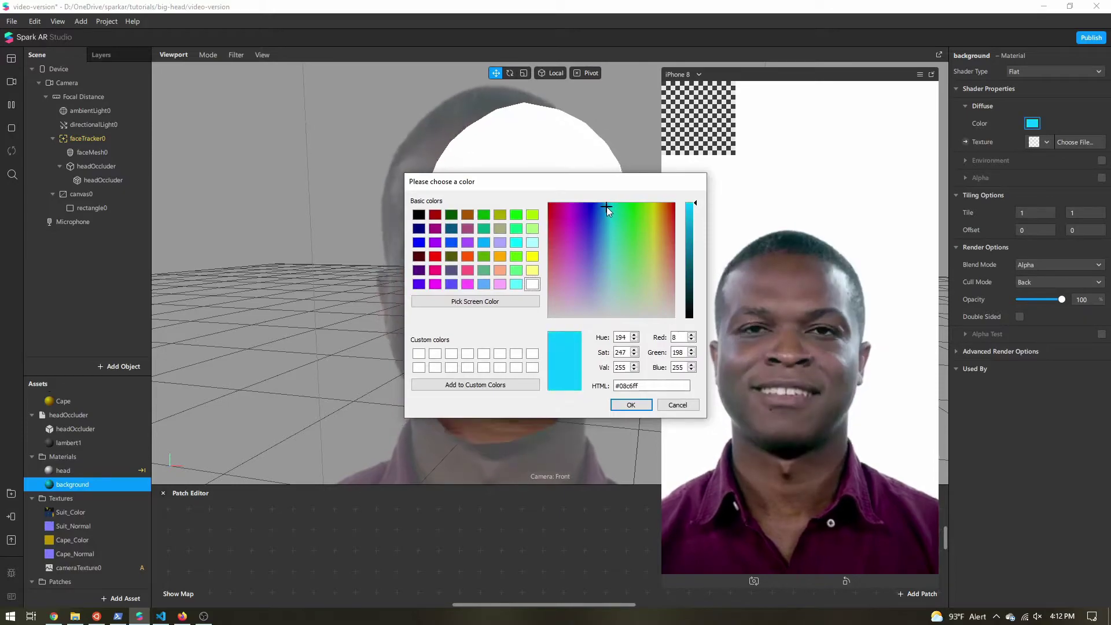
{"action": "left_click", "coordinate": [631, 404]}
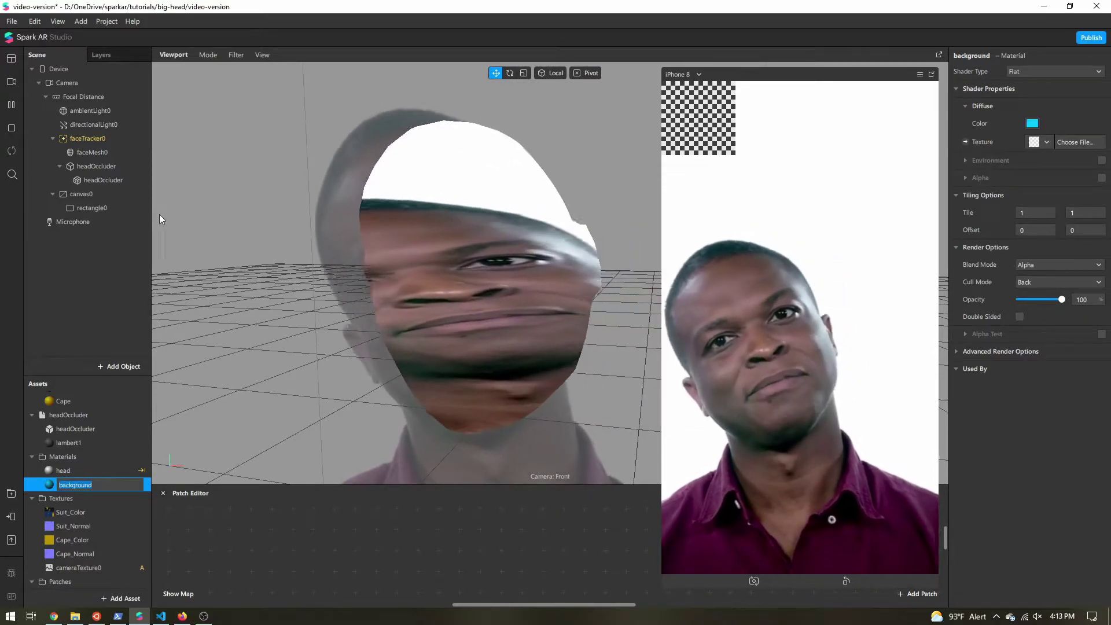
Set the canvas rectangle's width and height to Relative at 100 and assign it the background material
{"action": "left_click", "coordinate": [94, 207]}
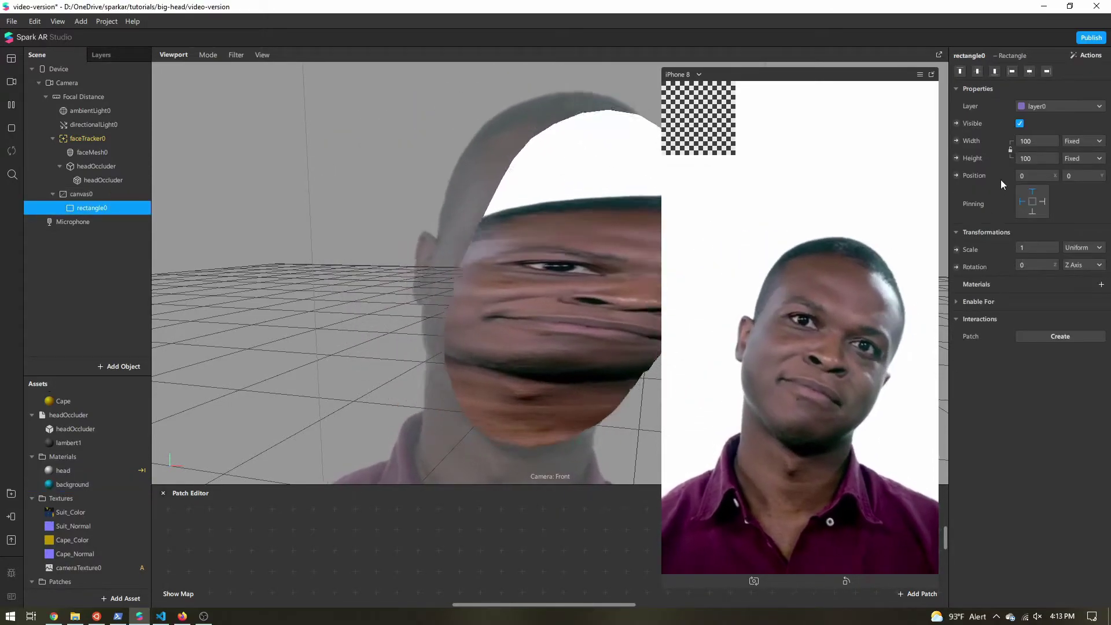
{"action": "left_click", "coordinate": [1044, 142]}
{"action": "left_click", "coordinate": [1036, 159]}
{"action": "left_click", "coordinate": [1035, 158]}
{"action": "left_click", "coordinate": [1033, 176]}
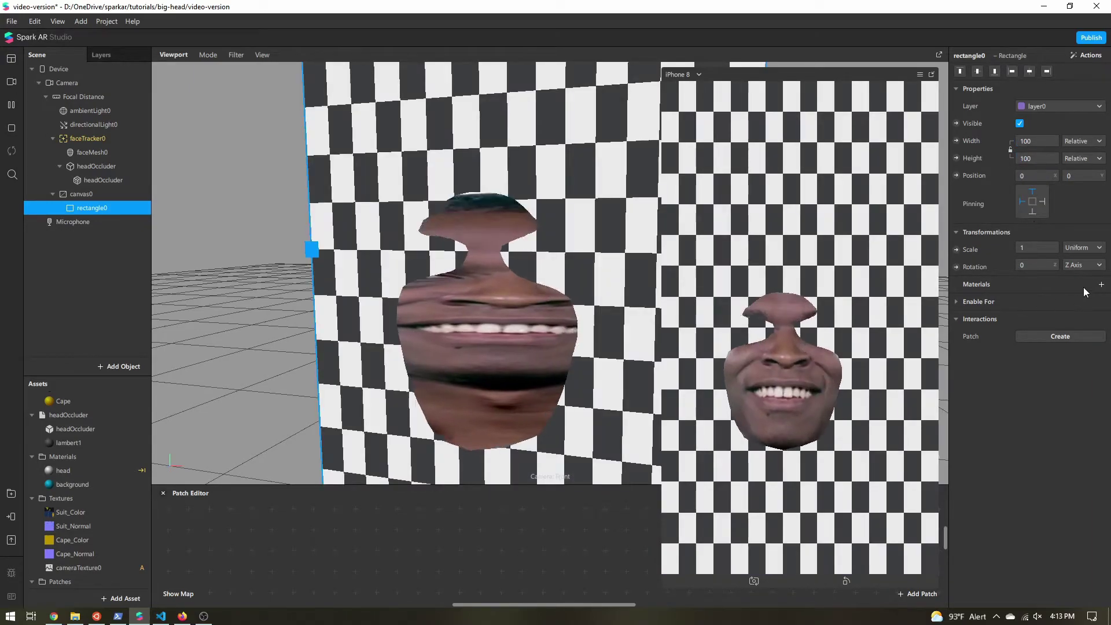
{"action": "left_click", "coordinate": [1100, 284]}
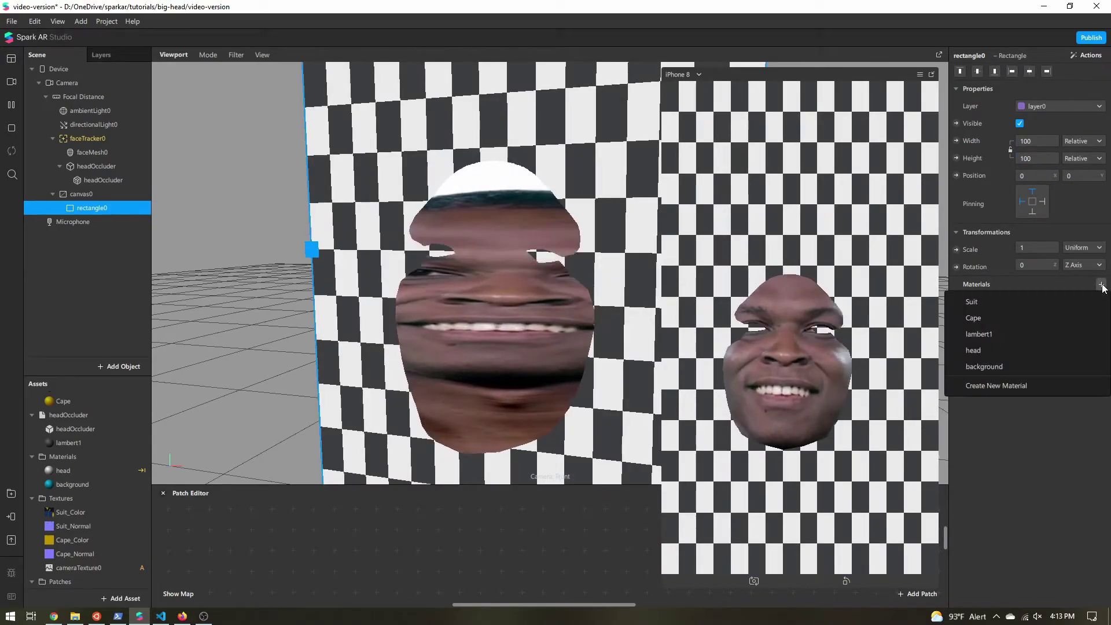
{"action": "left_click", "coordinate": [986, 366]}
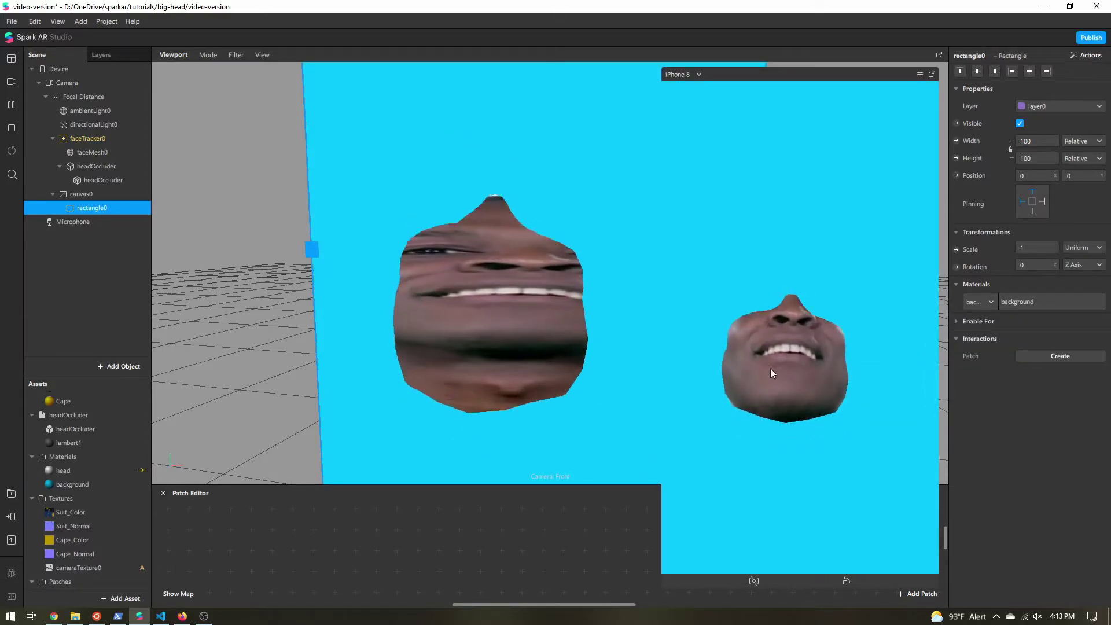
Turn off the depth test for the background material and move canvas0 above faceTracker0 in the scene hierarchy
{"action": "double_click", "coordinate": [74, 485]}
{"action": "left_click", "coordinate": [957, 352]}
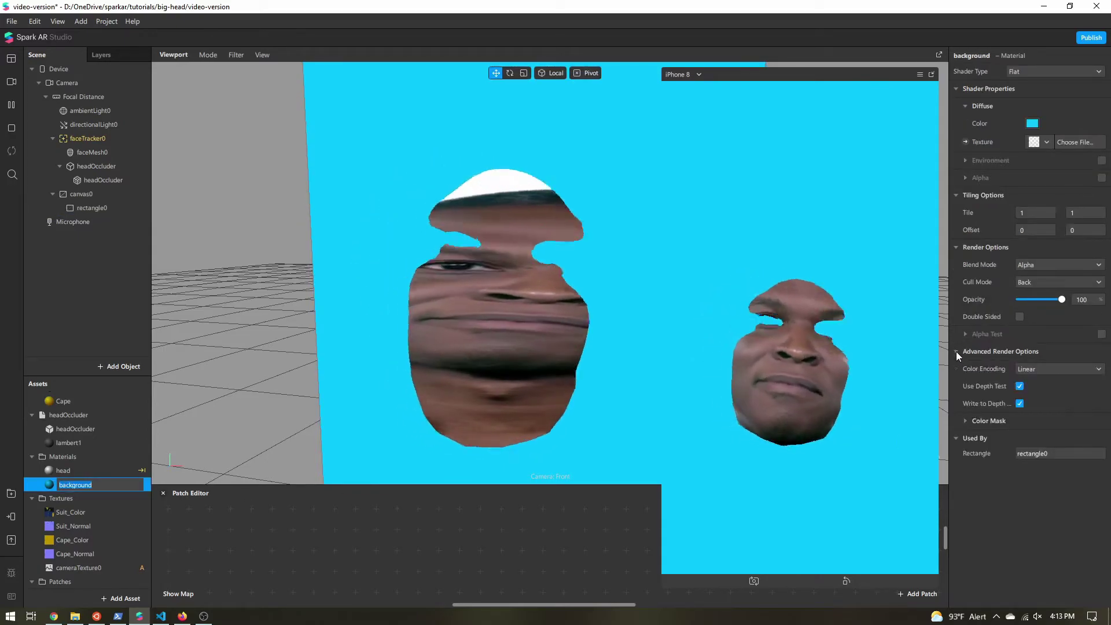
{"action": "left_click", "coordinate": [1019, 386]}
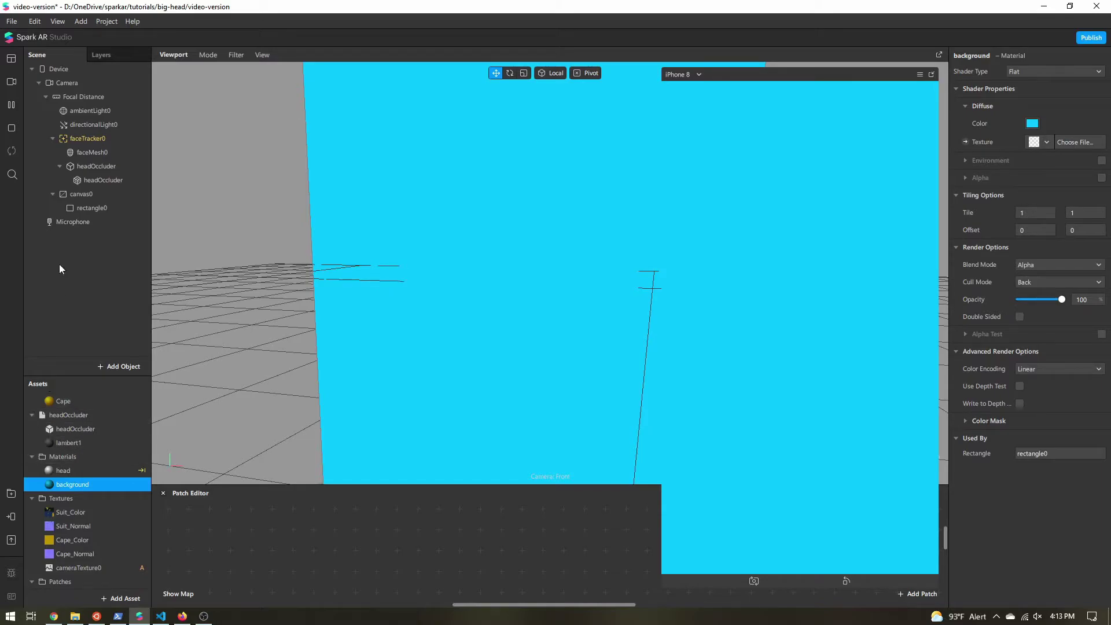
{"action": "left_click_drag", "start_coordinate": [74, 194], "coordinate": [75, 102]}
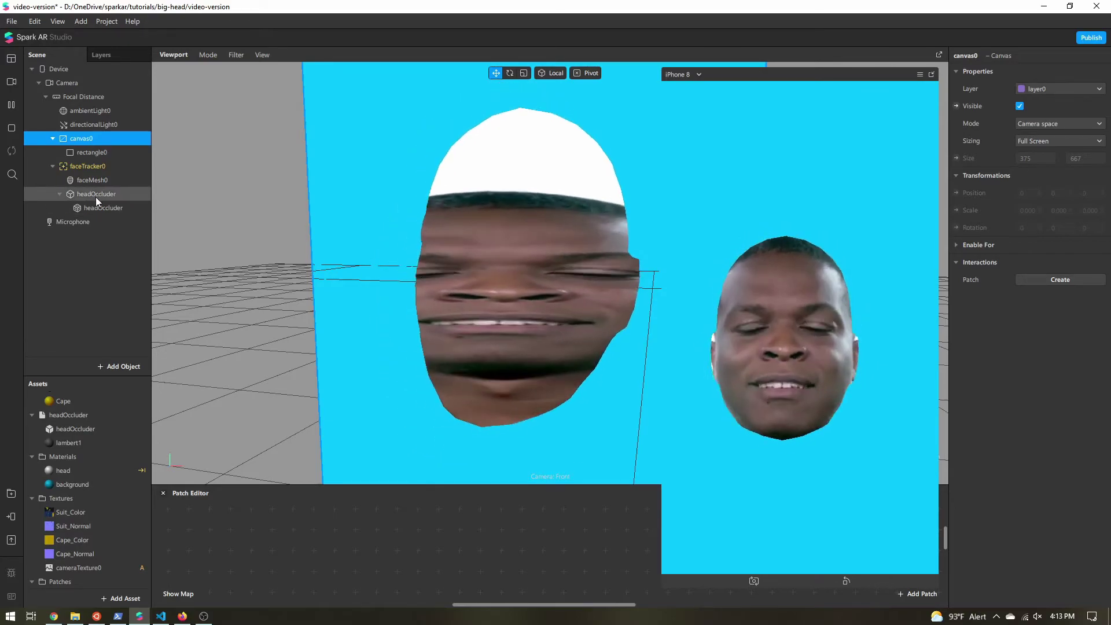
Add the hero model as a child of faceTracker0 and scale it down uniformly to about 0.206
{"action": "left_click", "coordinate": [96, 195]}
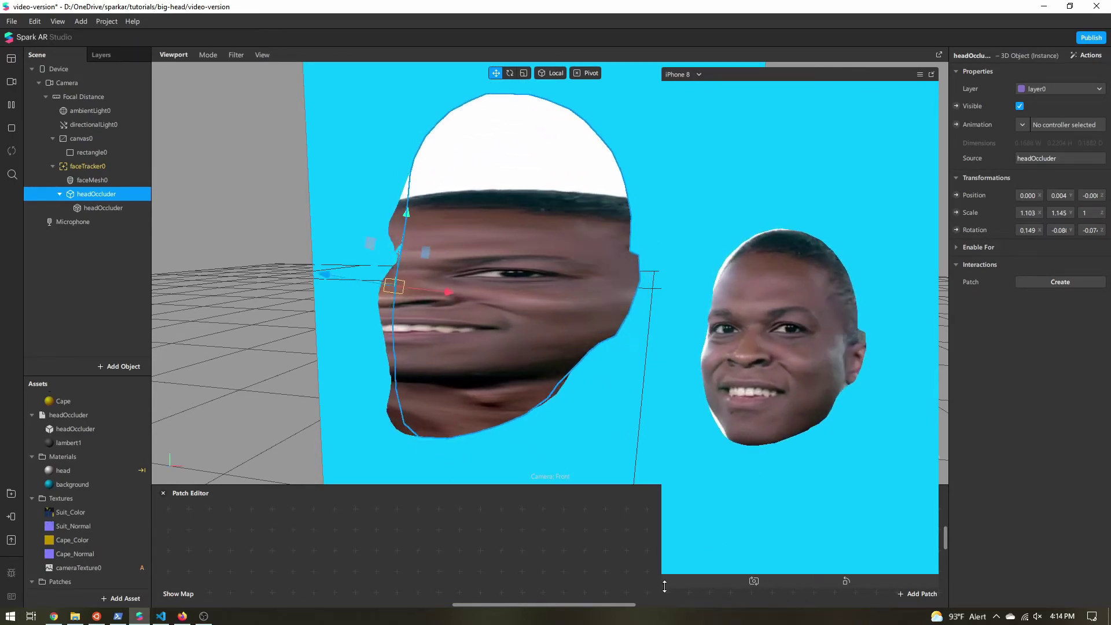
{"action": "left_click_drag", "start_coordinate": [661, 586], "coordinate": [711, 501]}
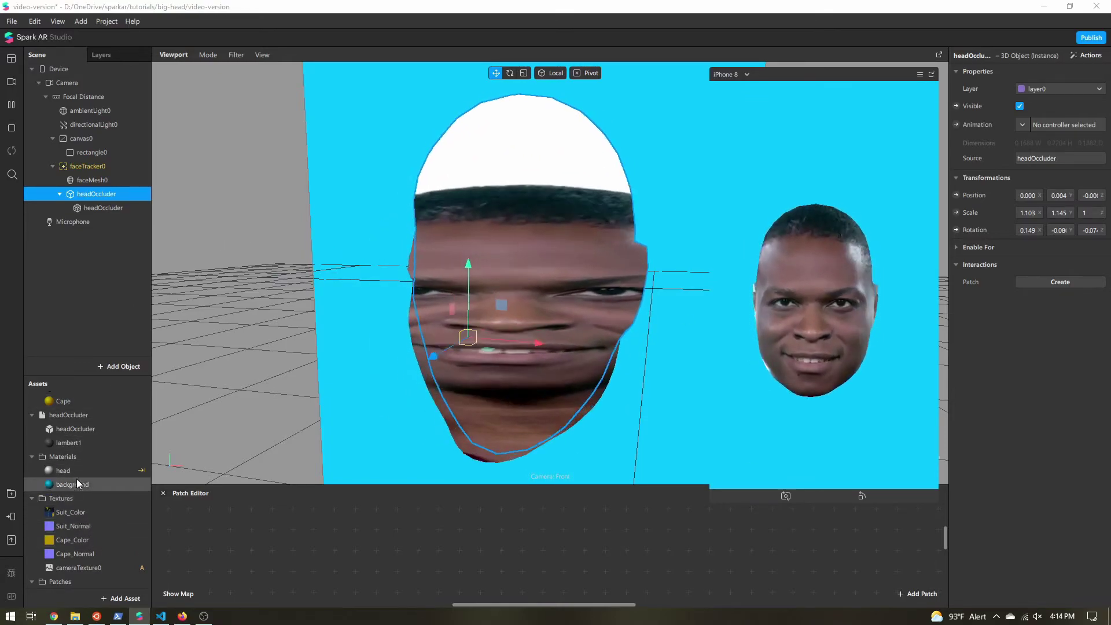
{"action": "left_click_drag", "start_coordinate": [60, 410], "coordinate": [101, 119]}
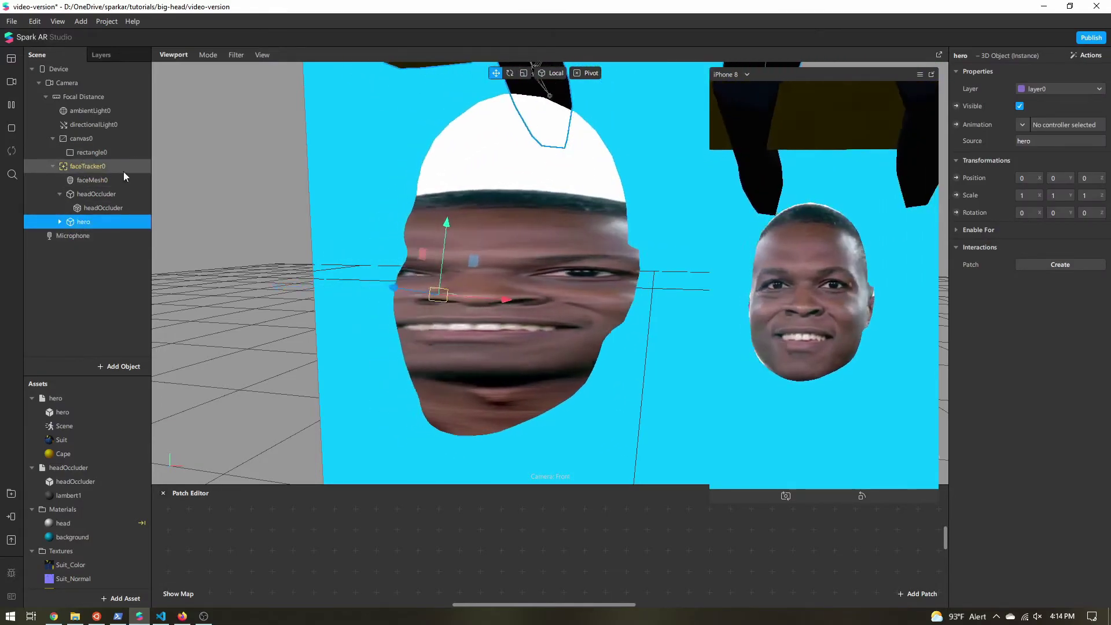
{"action": "key", "text": "f"}
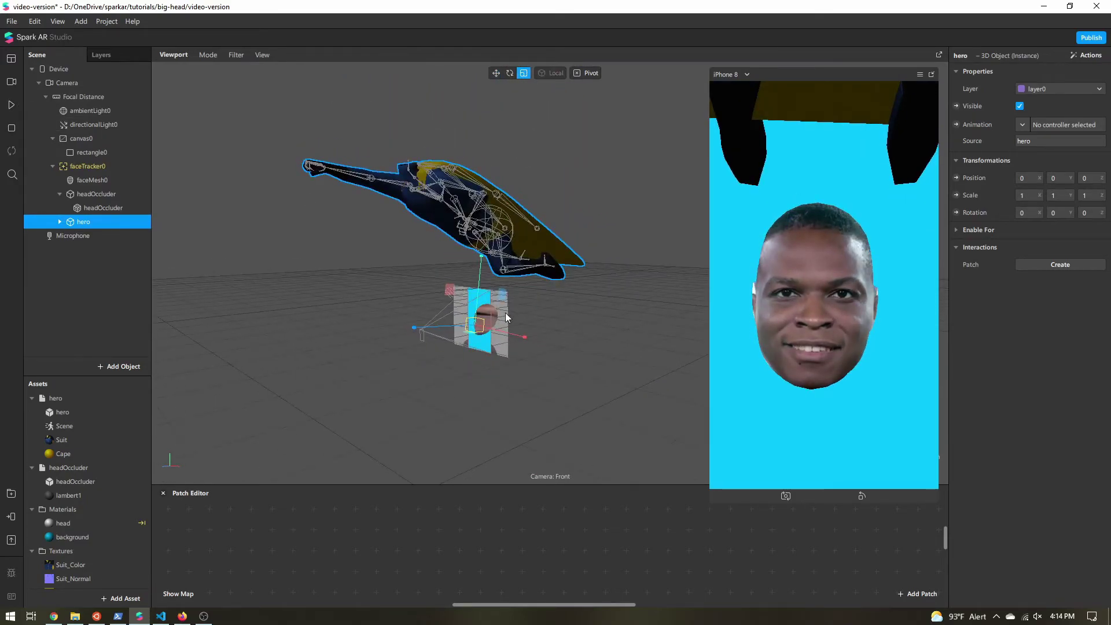
{"action": "left_click_drag", "start_coordinate": [473, 328], "coordinate": [471, 467]}
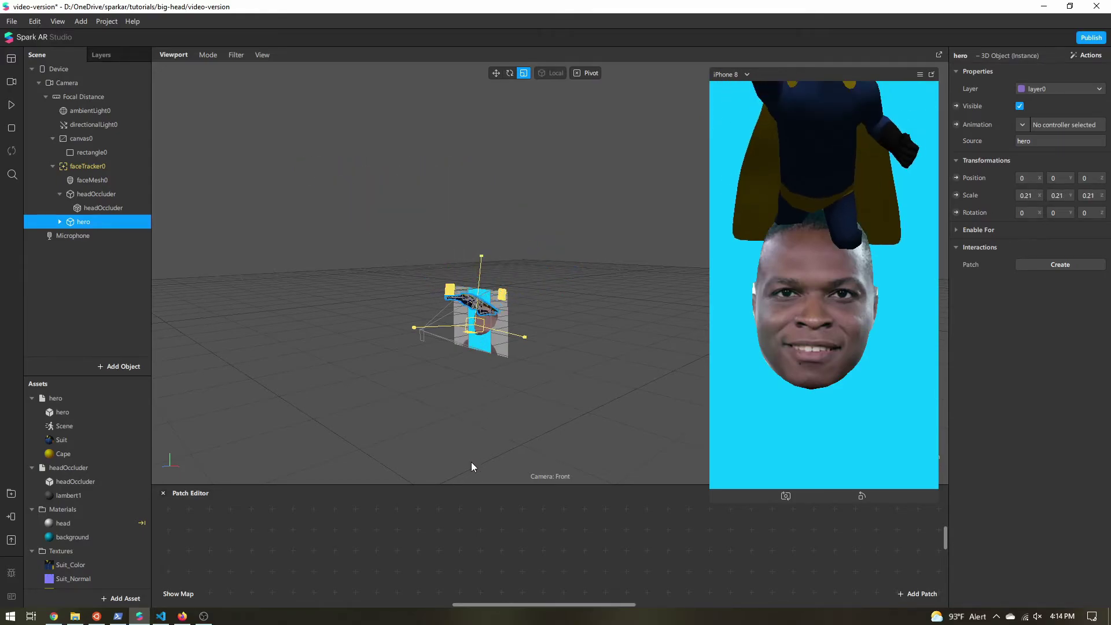
Move the hero body below and behind the head, to about -0.28 in Y and -0.22 in Z
{"action": "left_click", "coordinate": [494, 72]}
{"action": "scroll", "coordinate": [494, 338], "scroll_direction": "up", "scroll_amount": 5}
{"action": "middle_click_drag", "start_coordinate": [494, 337], "coordinate": [486, 259]}
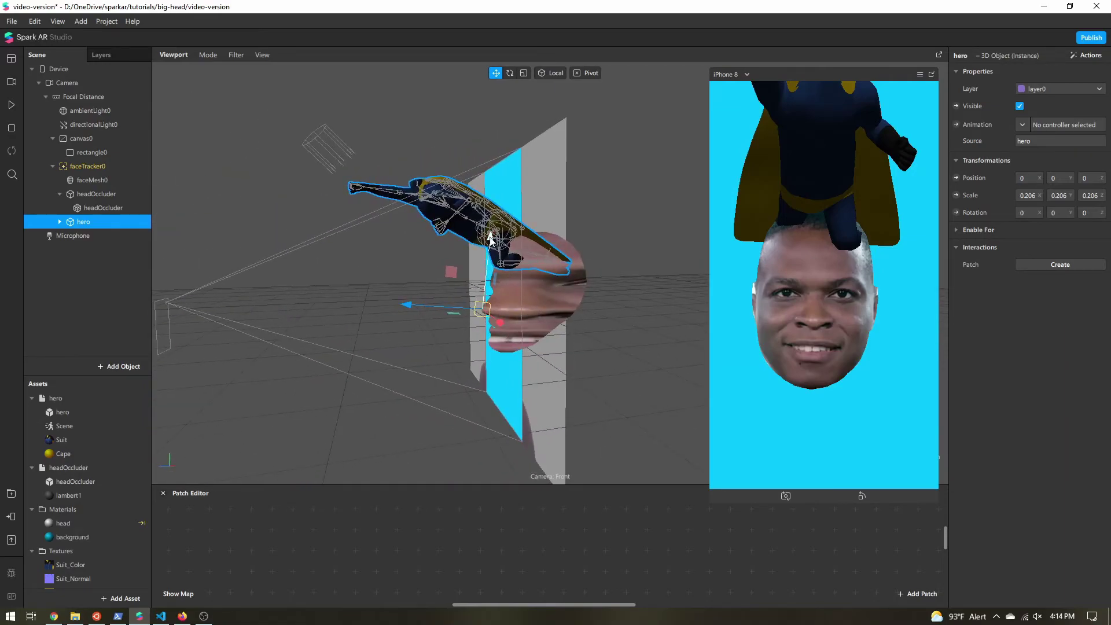
{"action": "left_click_drag", "start_coordinate": [489, 237], "coordinate": [475, 348]}
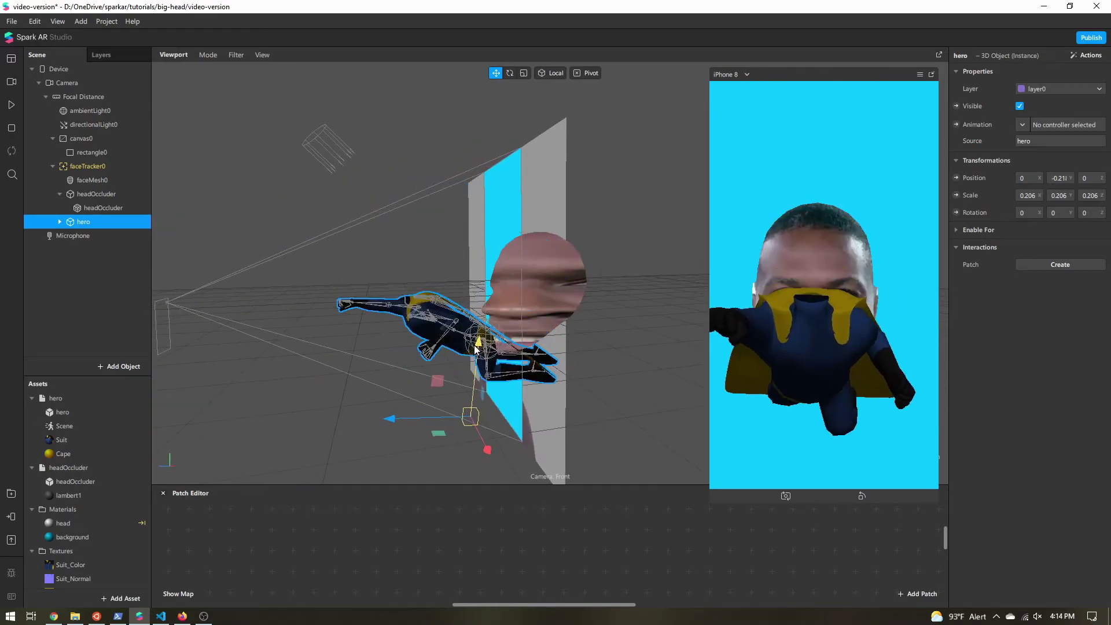
{"action": "left_click_drag", "start_coordinate": [393, 421], "coordinate": [509, 424]}
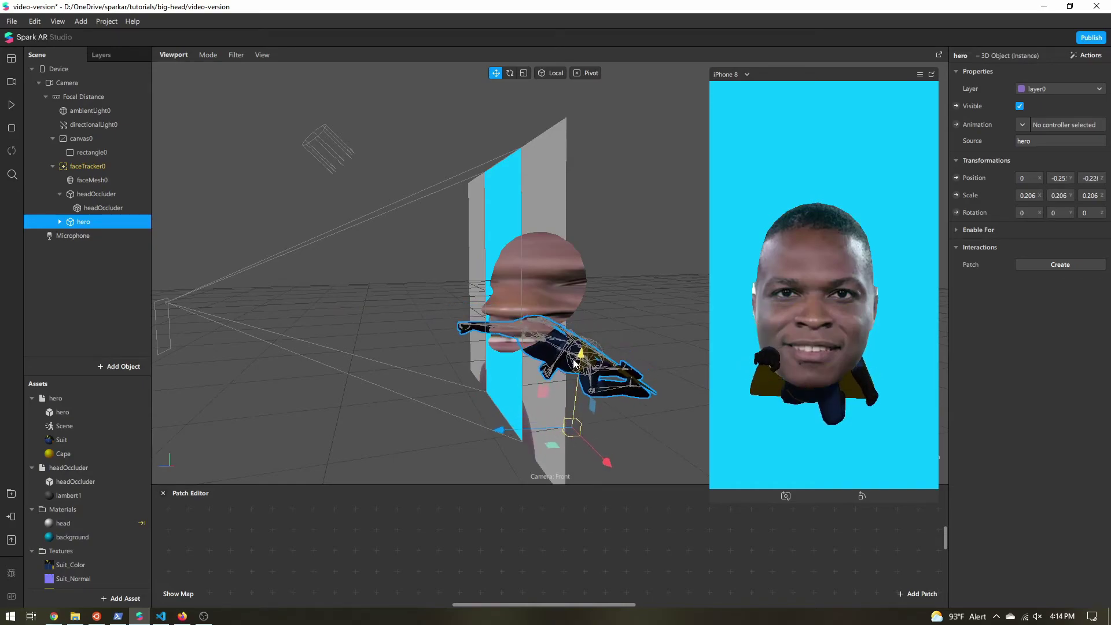
{"action": "left_click_drag", "start_coordinate": [575, 363], "coordinate": [567, 375]}
{"action": "right_click_drag", "start_coordinate": [515, 426], "coordinate": [440, 372]}
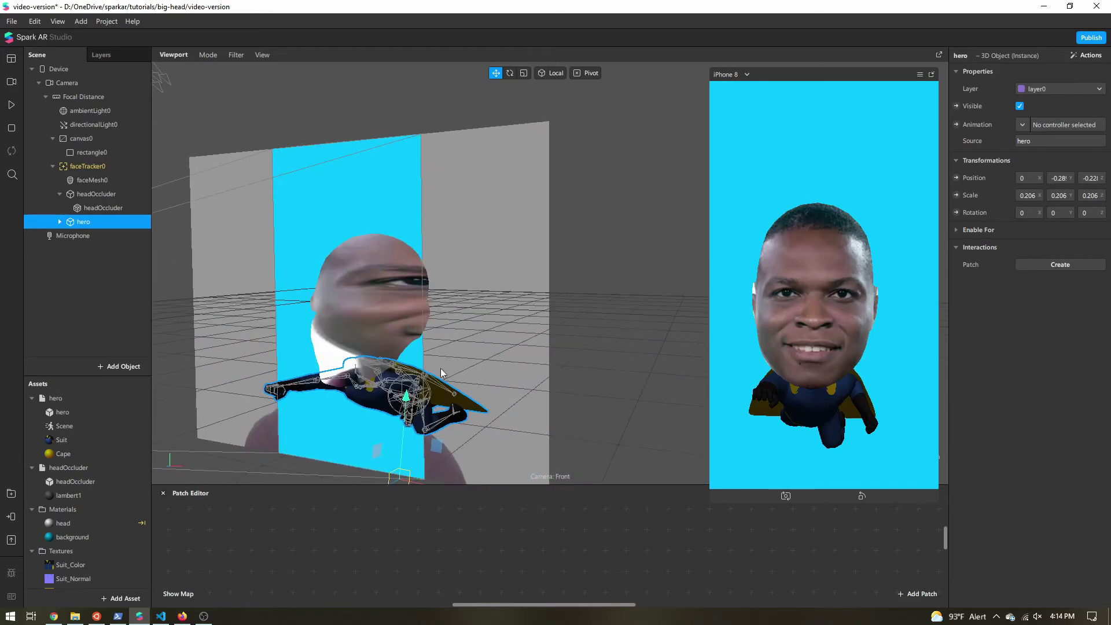
Set the ambient light's intensity to 100%
{"action": "left_click", "coordinate": [73, 113]}
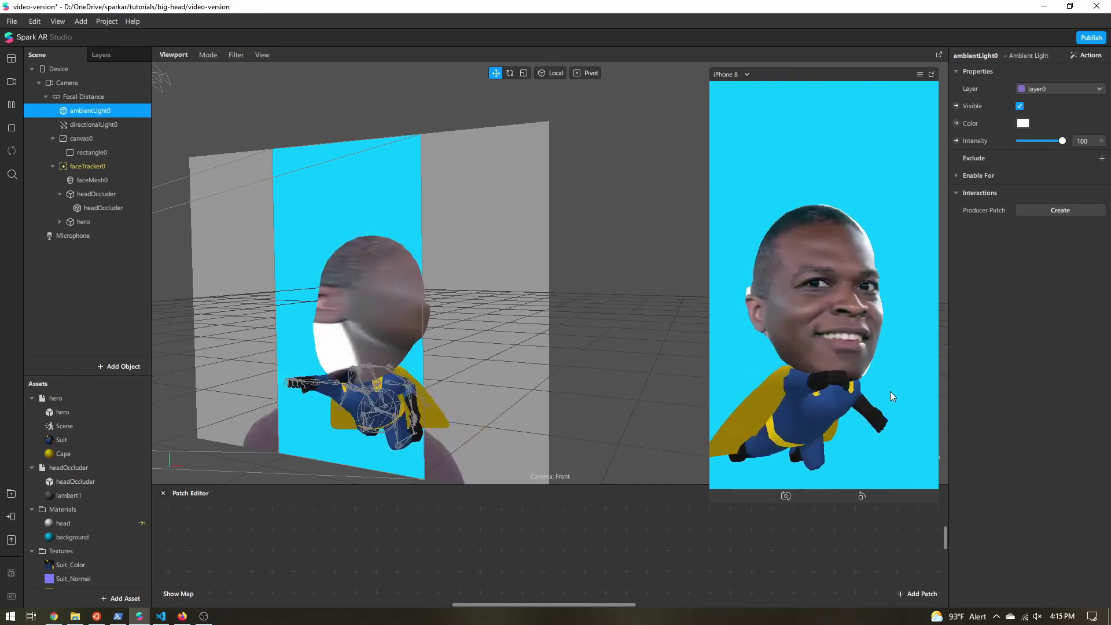
Enlarge the patch editor and examine the patches that project cameraTexture0 onto the head material
{"action": "left_click_drag", "start_coordinate": [567, 486], "coordinate": [587, 236]}
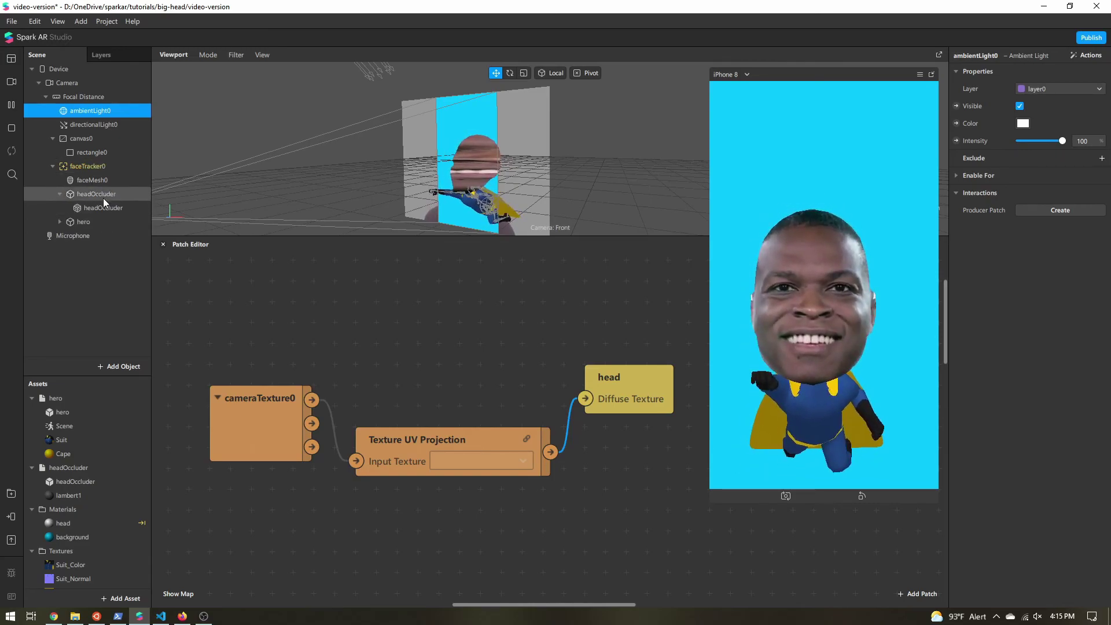
{"action": "left_click", "coordinate": [239, 451]}
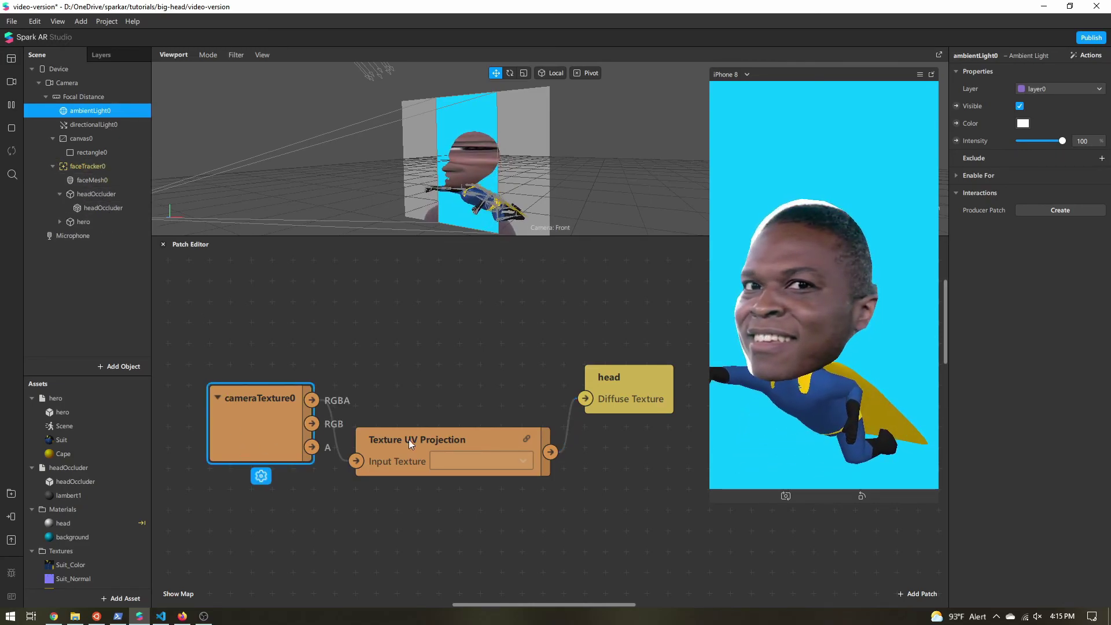